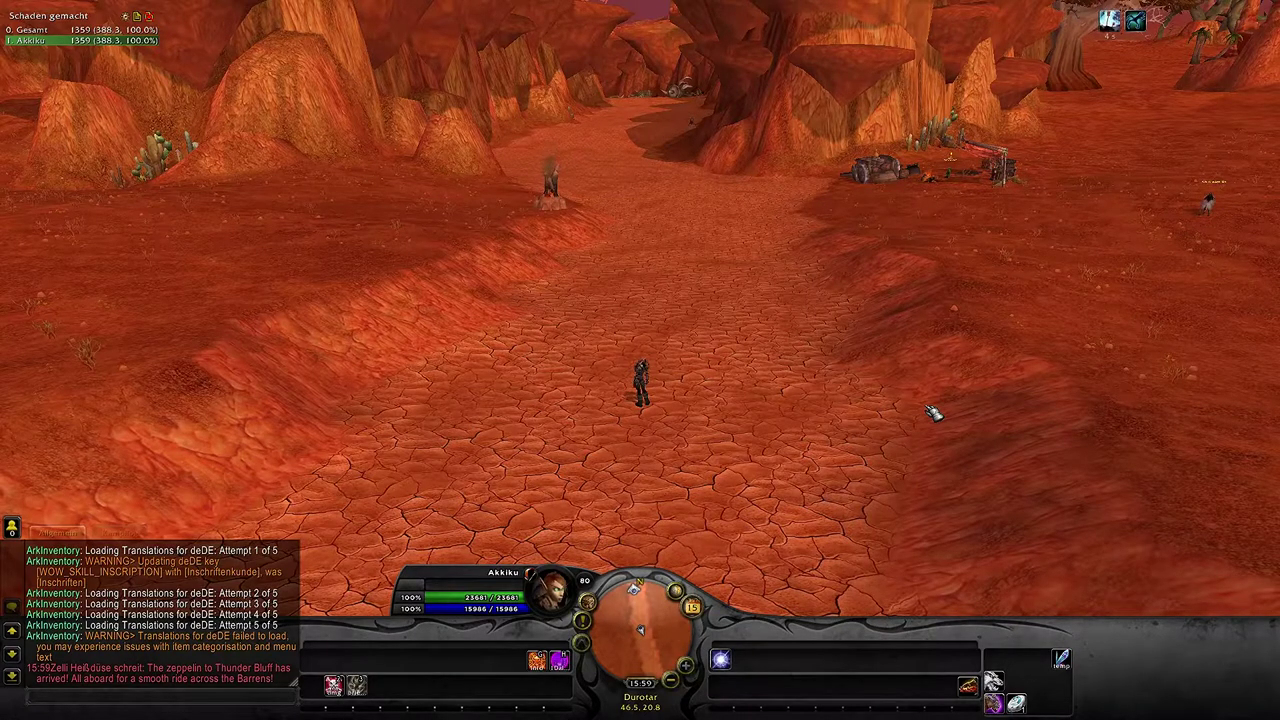
# Summon the flying mount and fly the character off the road and across Durotar
pyautogui.rightClick(934, 414)
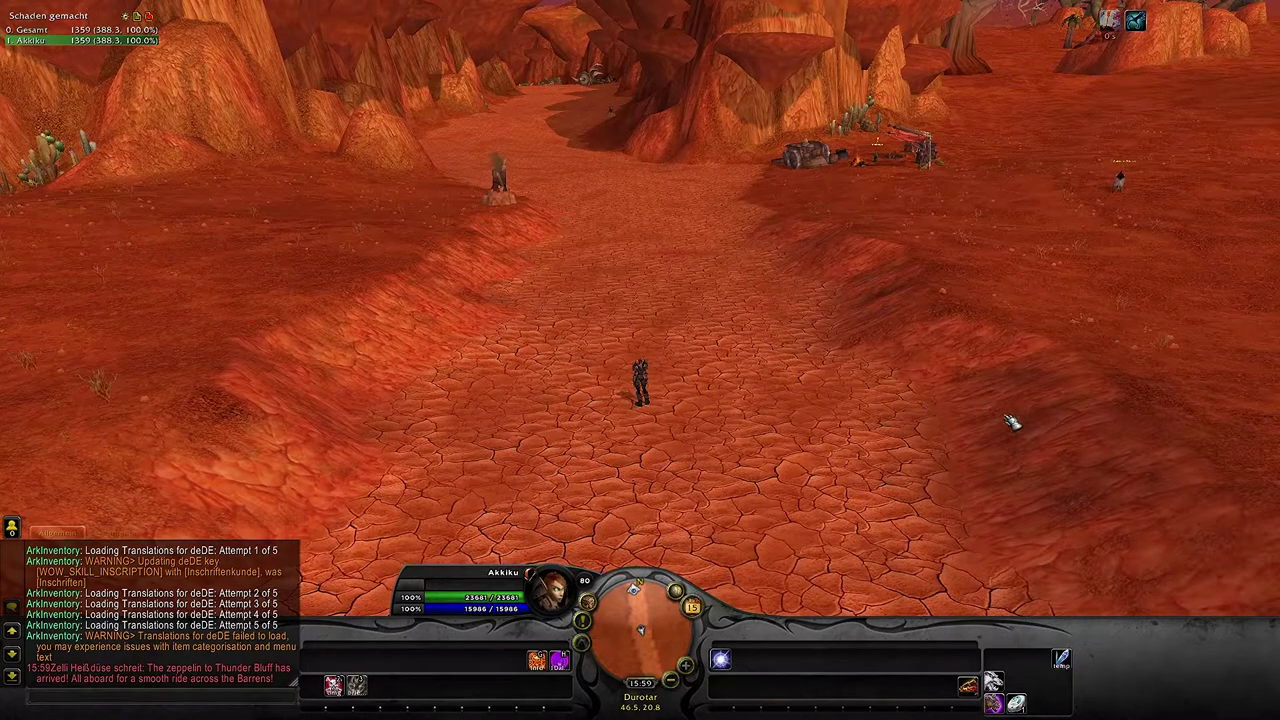
pyautogui.press('1')
pyautogui.rightClick(834, 431)
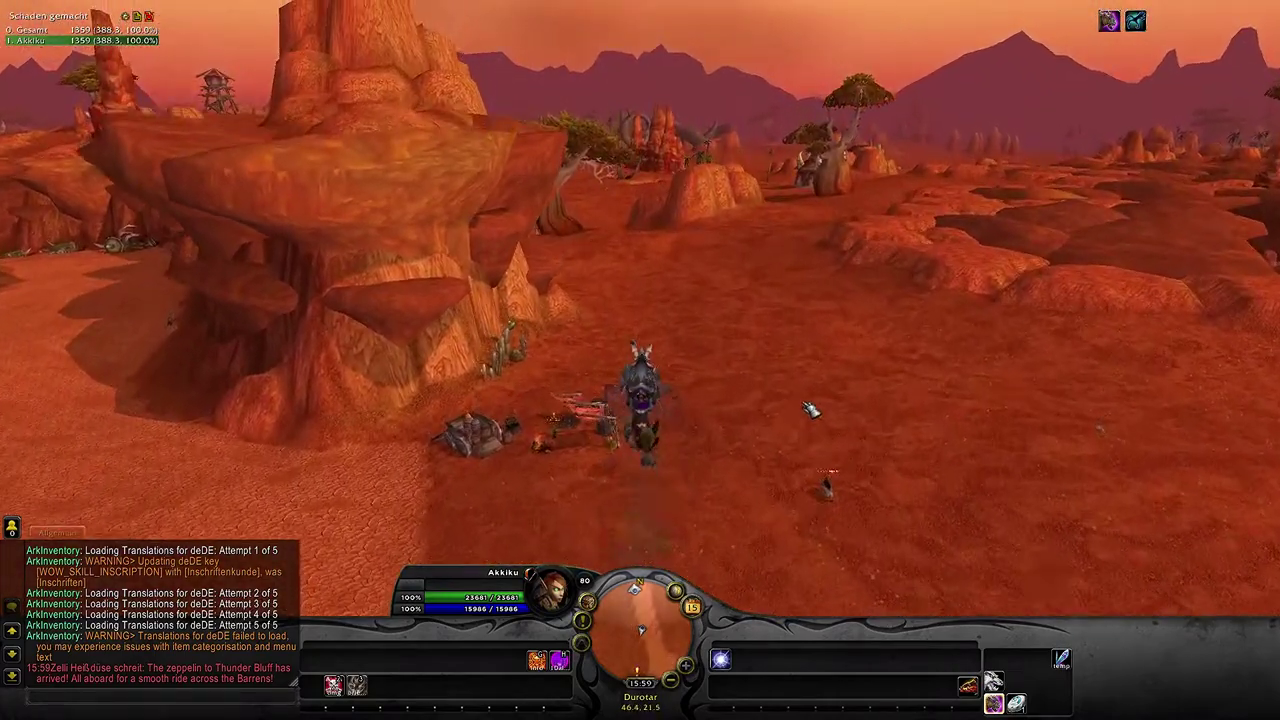
pyautogui.rightClick(802, 404)
pyautogui.press('space')
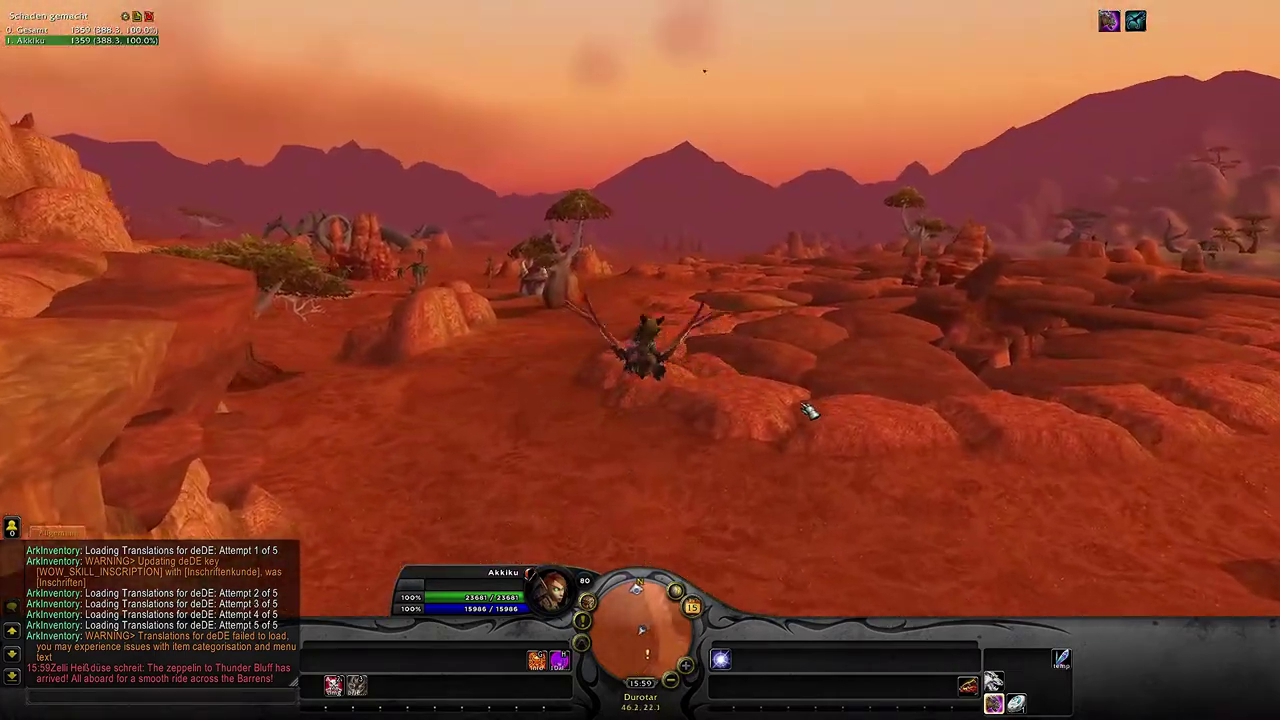
pyautogui.press('q')
pyautogui.rightClick(809, 411)
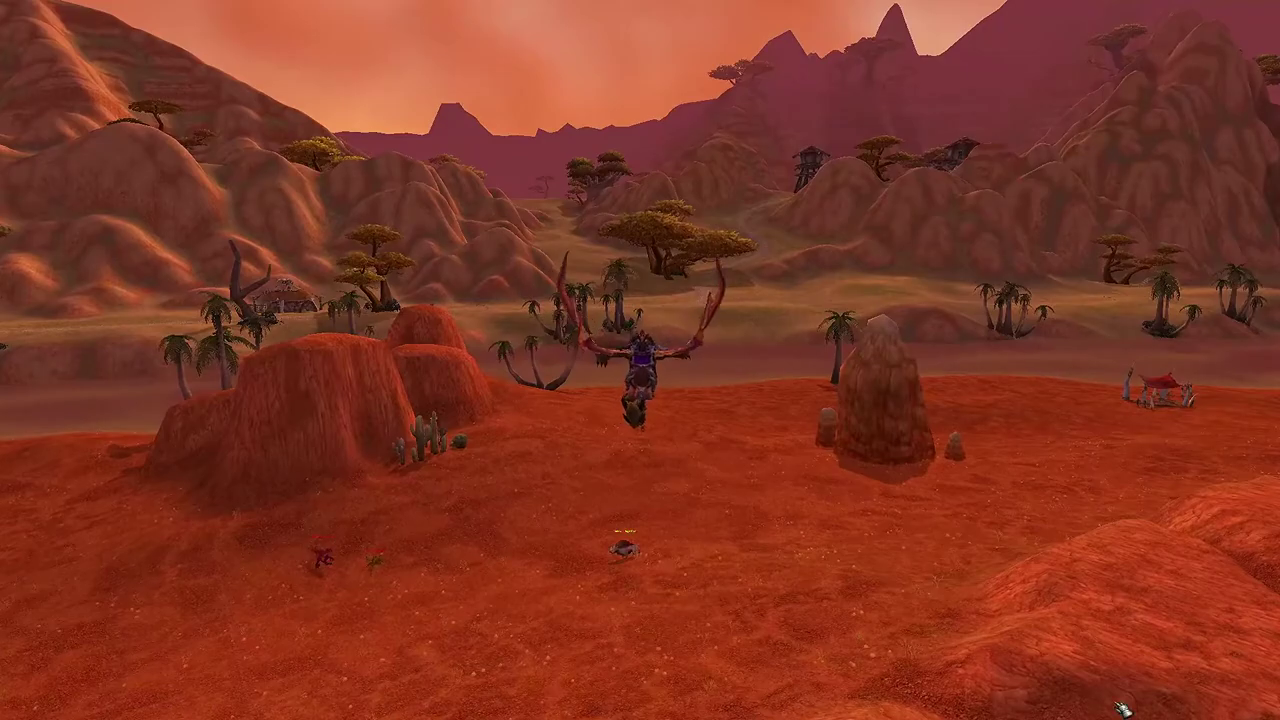
pyautogui.moveTo(1123, 708); pyautogui.dragTo(1250, 708)
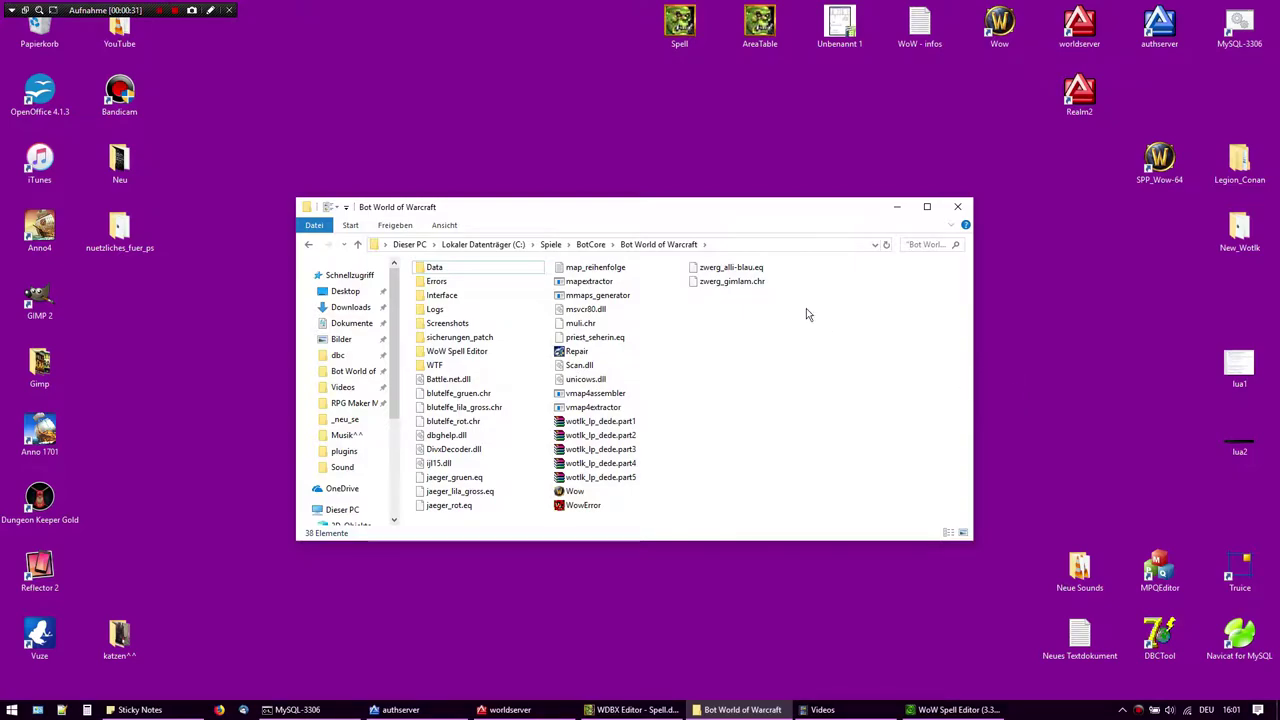
# Open patch-deDE-3.MPQ from the deDE subfolder of the game's Data folder in the MPQ Editor
pyautogui.moveTo(680, 209); pyautogui.dragTo(701, 176)
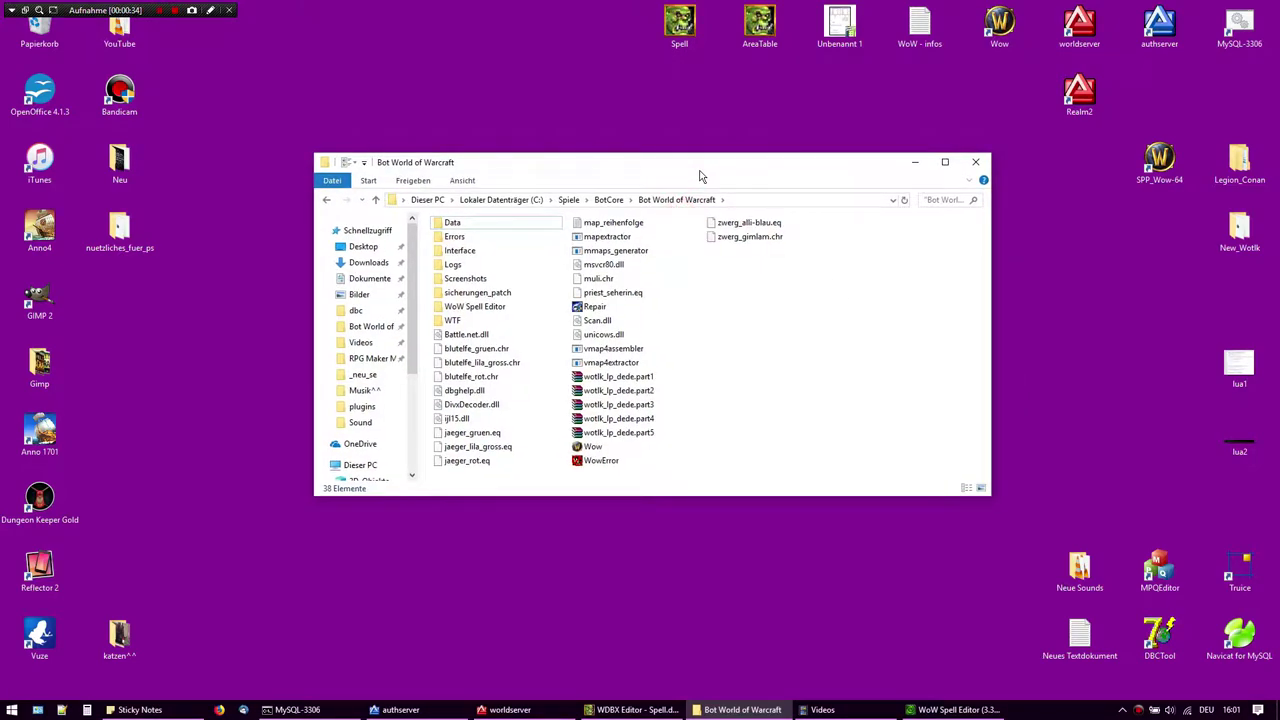
pyautogui.doubleClick(455, 223)
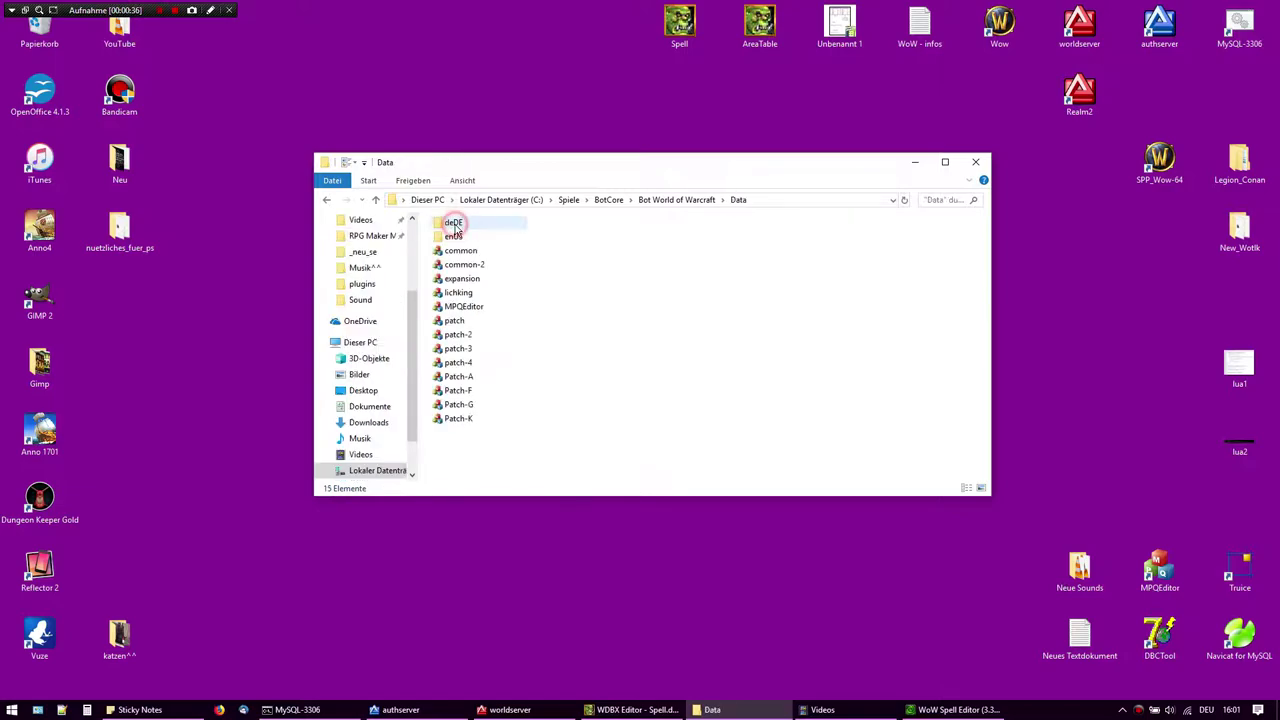
pyautogui.doubleClick(455, 223)
pyautogui.scroll(-3, 481, 400)
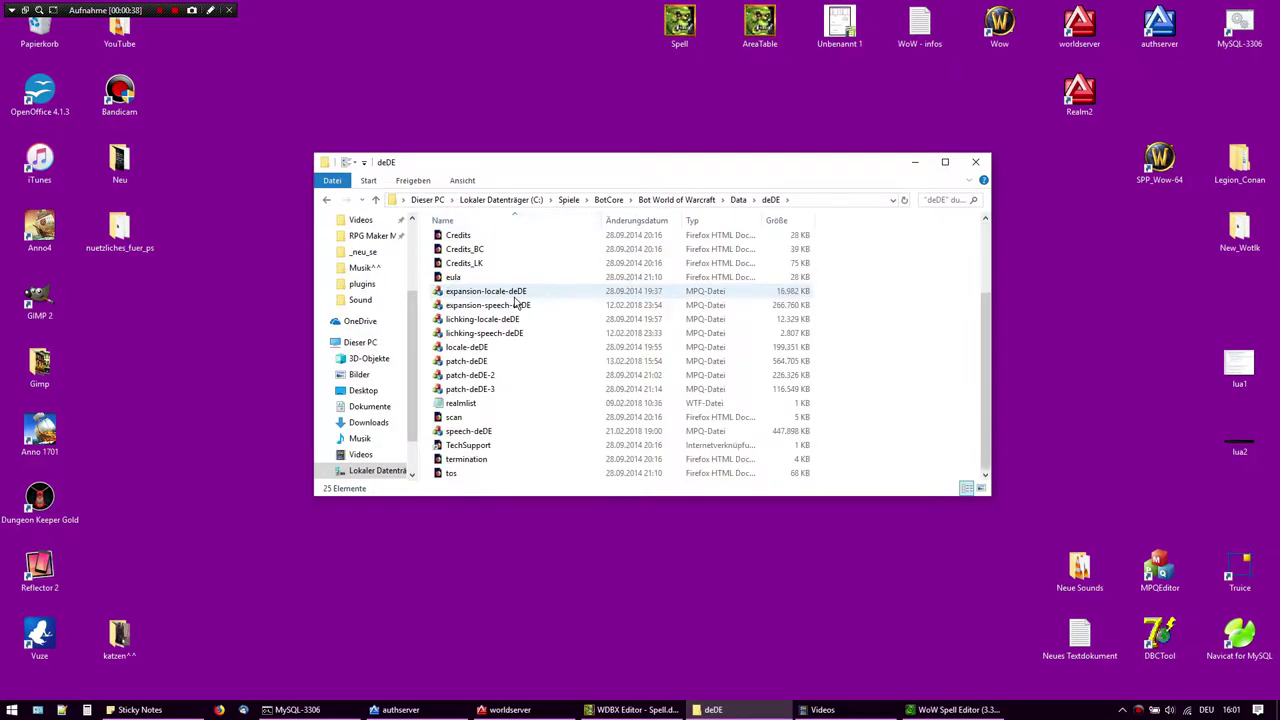
pyautogui.doubleClick(493, 391)
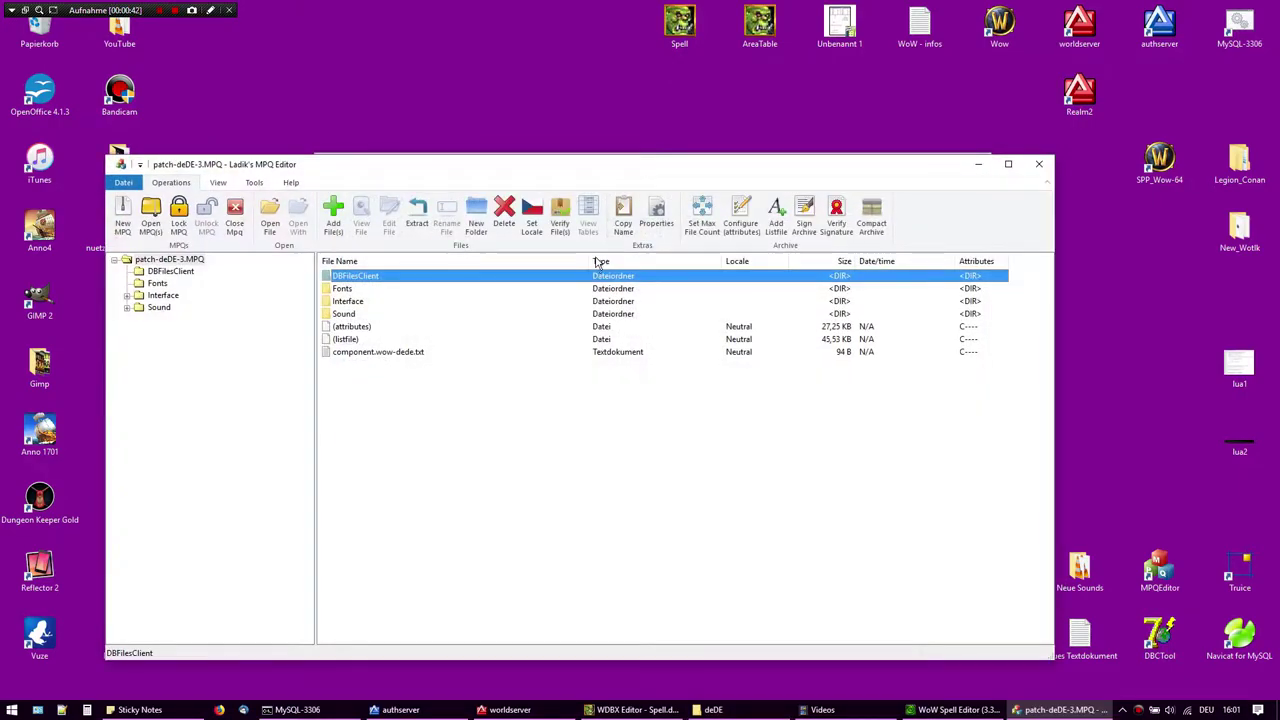
# Locate Spell.dbc and AreaTable.dbc in the archive's DBFilesClient folder and their copies on the desktop
pyautogui.moveTo(449, 168); pyautogui.dragTo(632, 115)
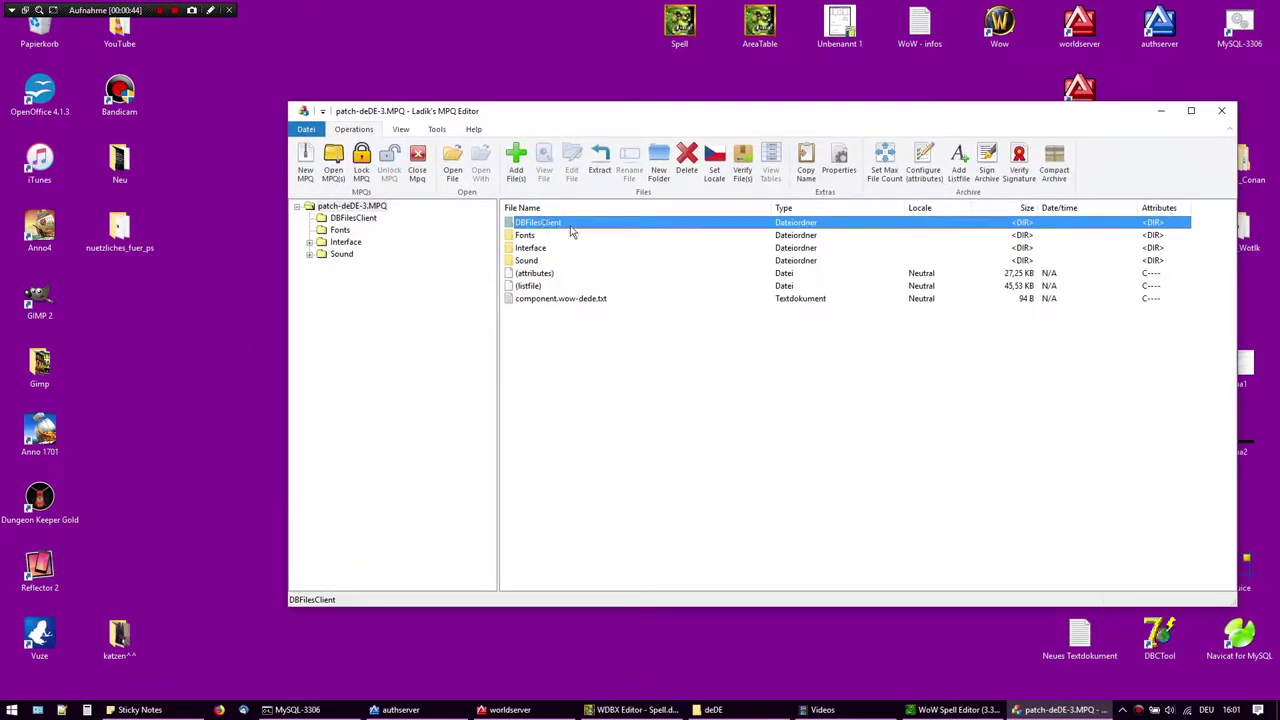
pyautogui.doubleClick(539, 227)
pyautogui.click(576, 339)
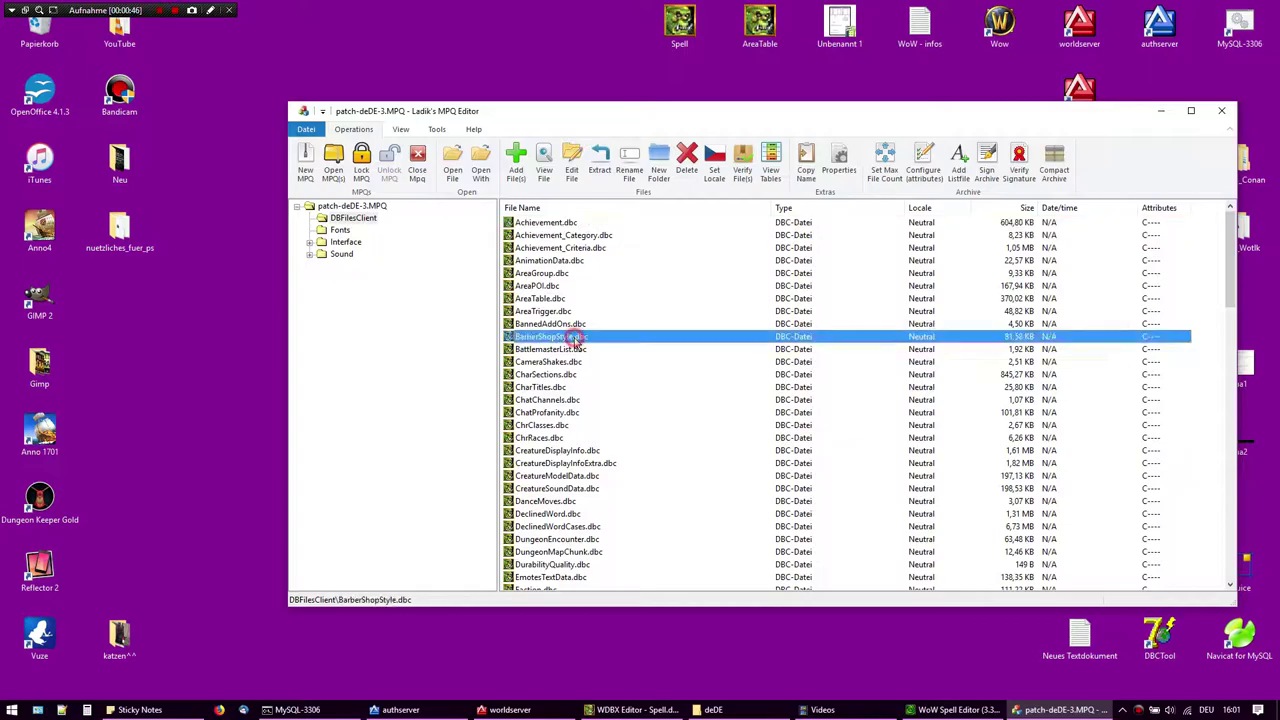
pyautogui.press('s')
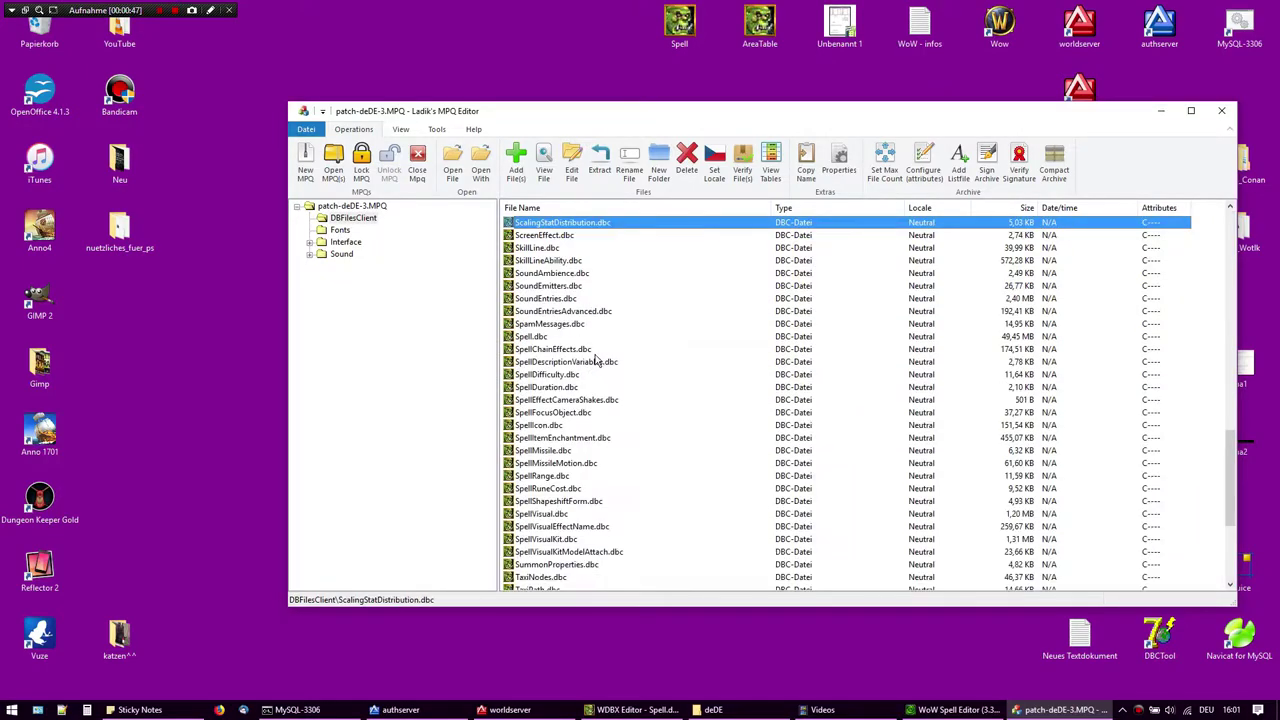
pyautogui.click(530, 336)
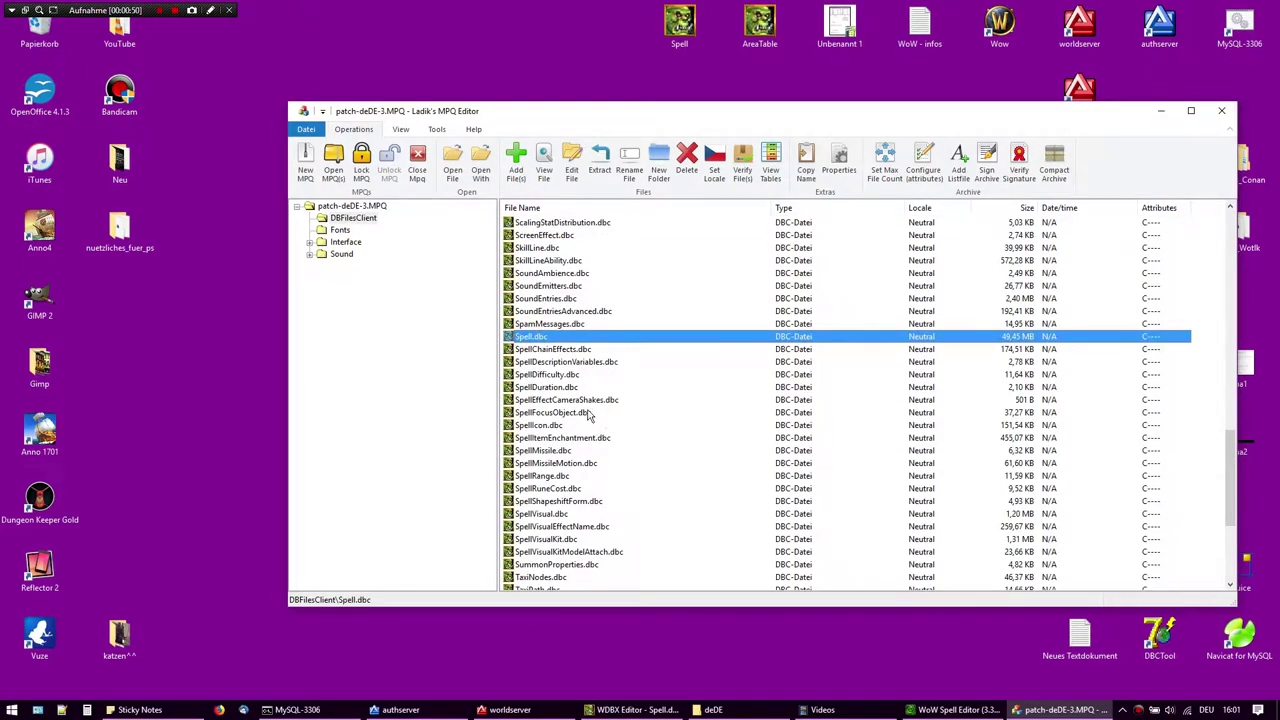
pyautogui.scroll(20, 536, 350)
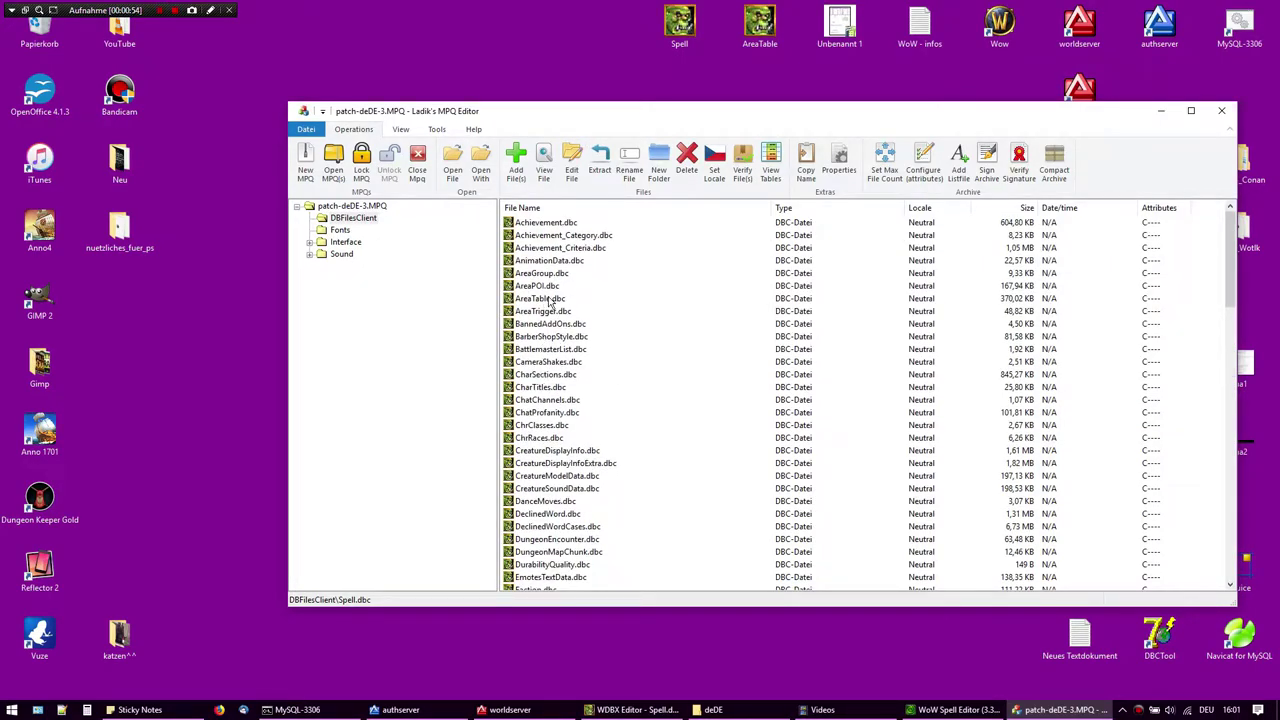
pyautogui.click(545, 299)
pyautogui.moveTo(622, 4); pyautogui.dragTo(736, 40)
pyautogui.click(770, 59)
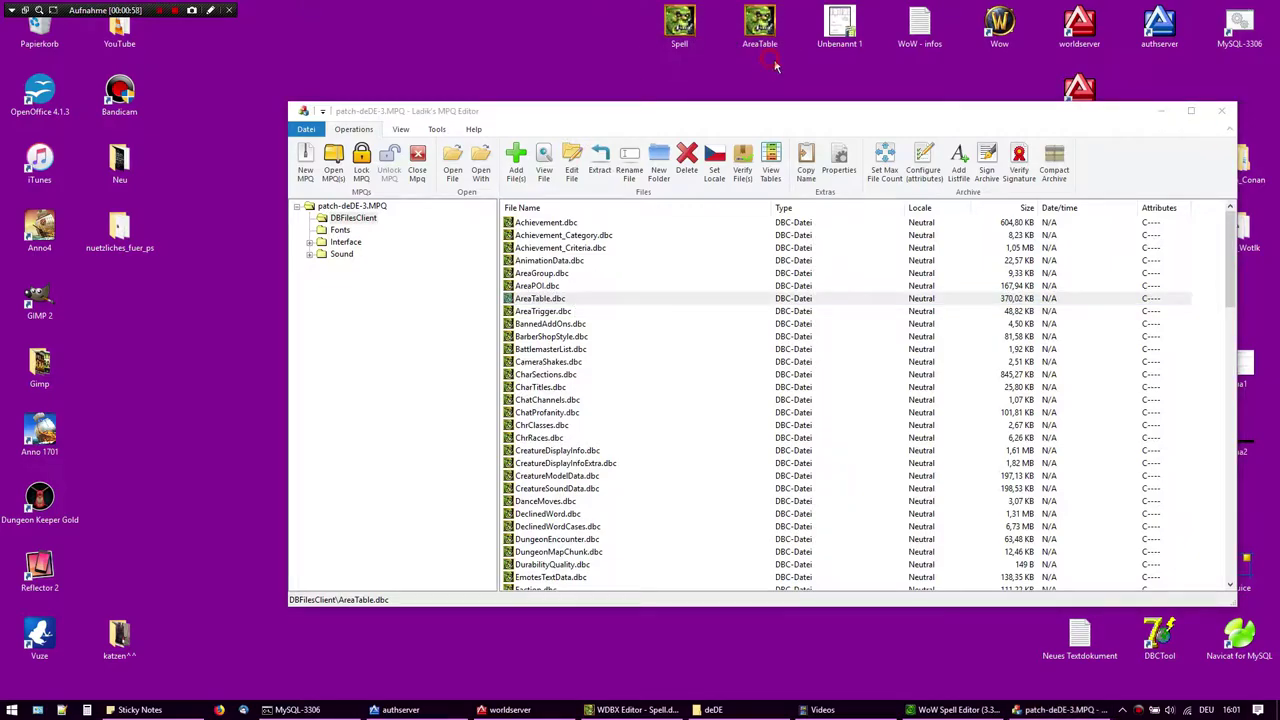
# Close the patch archive and return to the Bot World of Warcraft folder
pyautogui.click(1236, 105)
pyautogui.click(661, 203)
pyautogui.moveTo(714, 168); pyautogui.dragTo(0, 300)
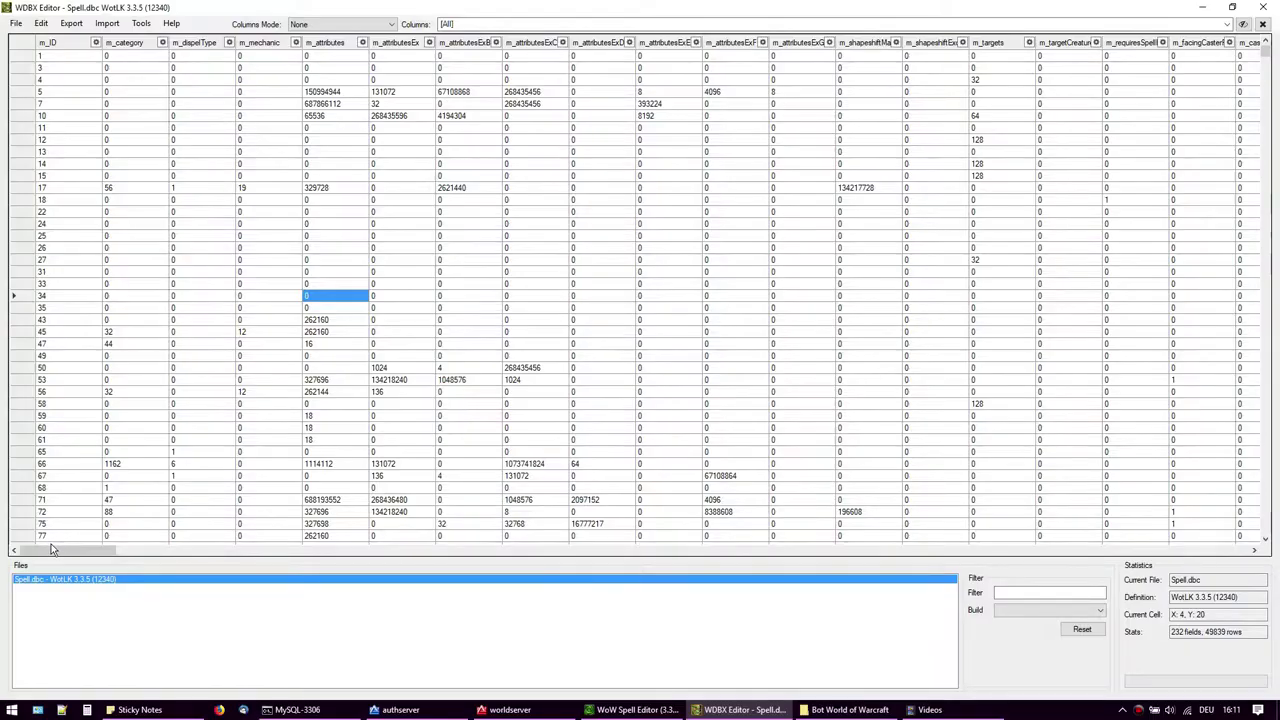
# Switch to WDBX Editor and examine the spell names in the m_name_lang_4 column of Spell.dbc
pyautogui.moveTo(47, 554); pyautogui.dragTo(723, 534)
pyautogui.click(538, 68)
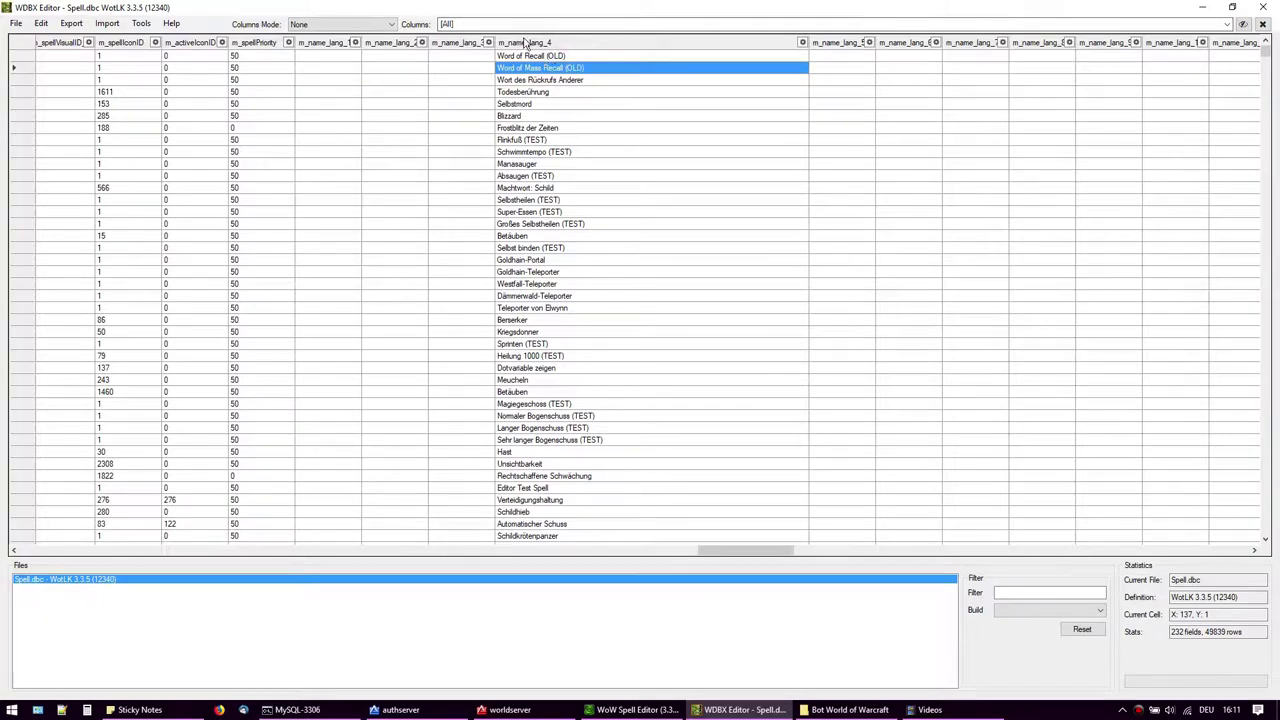
pyautogui.click(575, 104)
pyautogui.scroll(-2, 600, 150)
pyautogui.scroll(2, 740, 100)
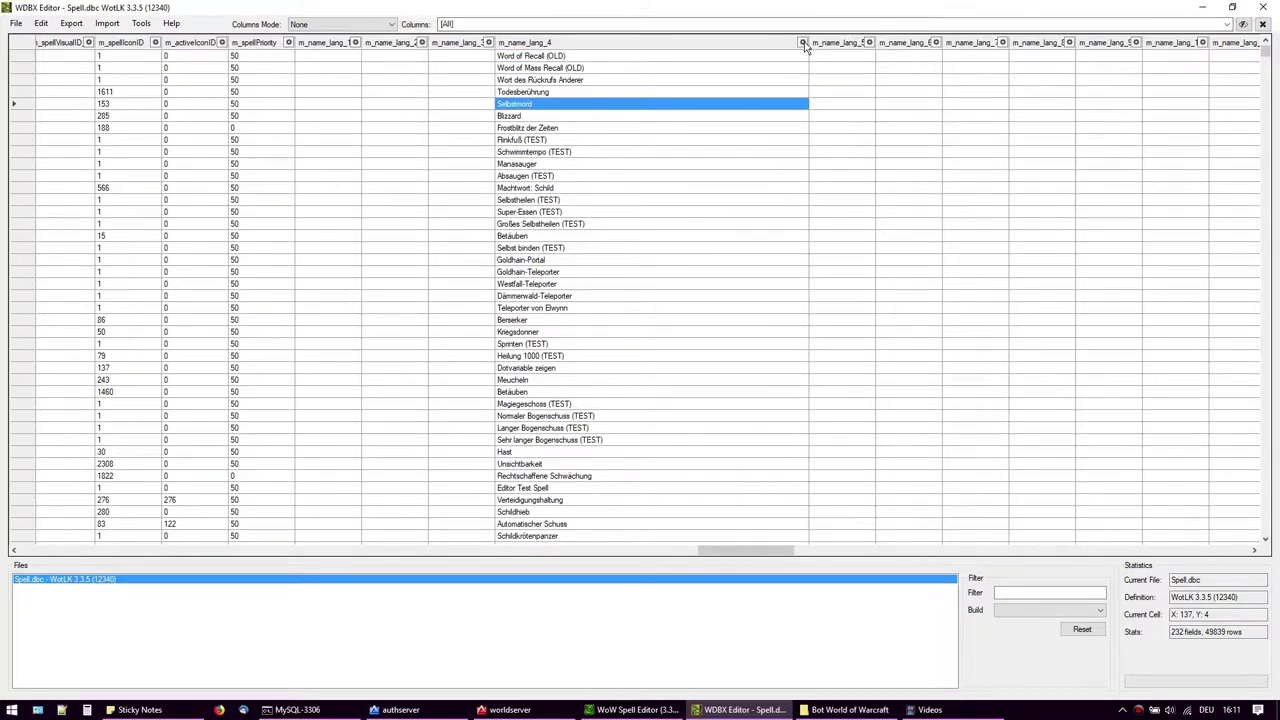
# Filter the m_name_lang_4 column to rows that contain "weißer greif"
pyautogui.click(802, 43)
pyautogui.click(548, 110)
pyautogui.click(546, 324)
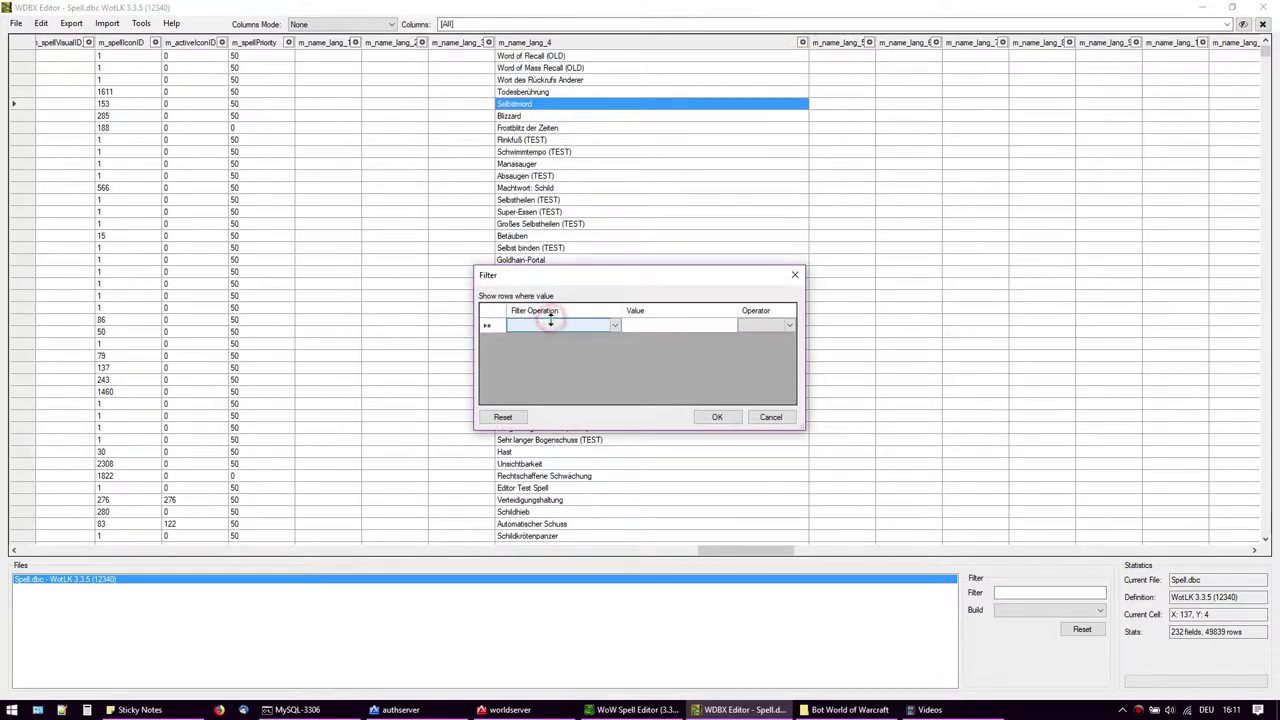
pyautogui.click(614, 326)
pyautogui.click(548, 390)
pyautogui.click(645, 328)
pyautogui.click(652, 328)
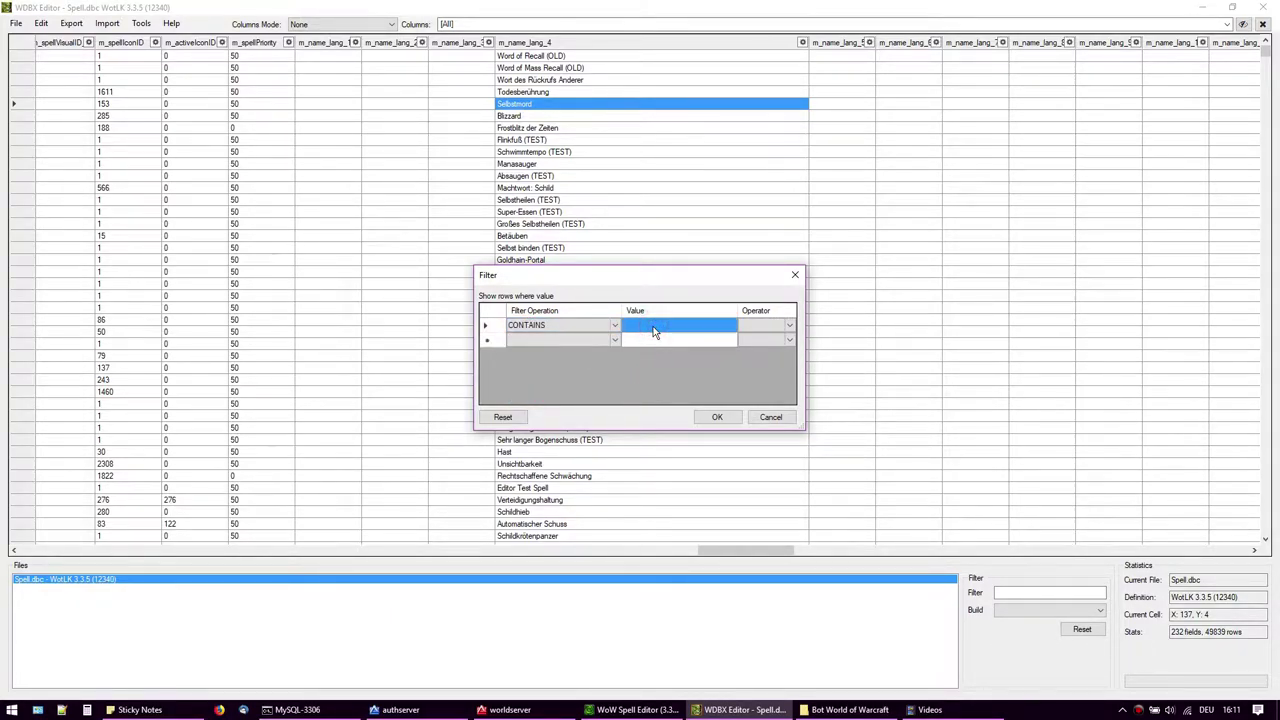
pyautogui.write('weißer greif')
pyautogui.press('Return')
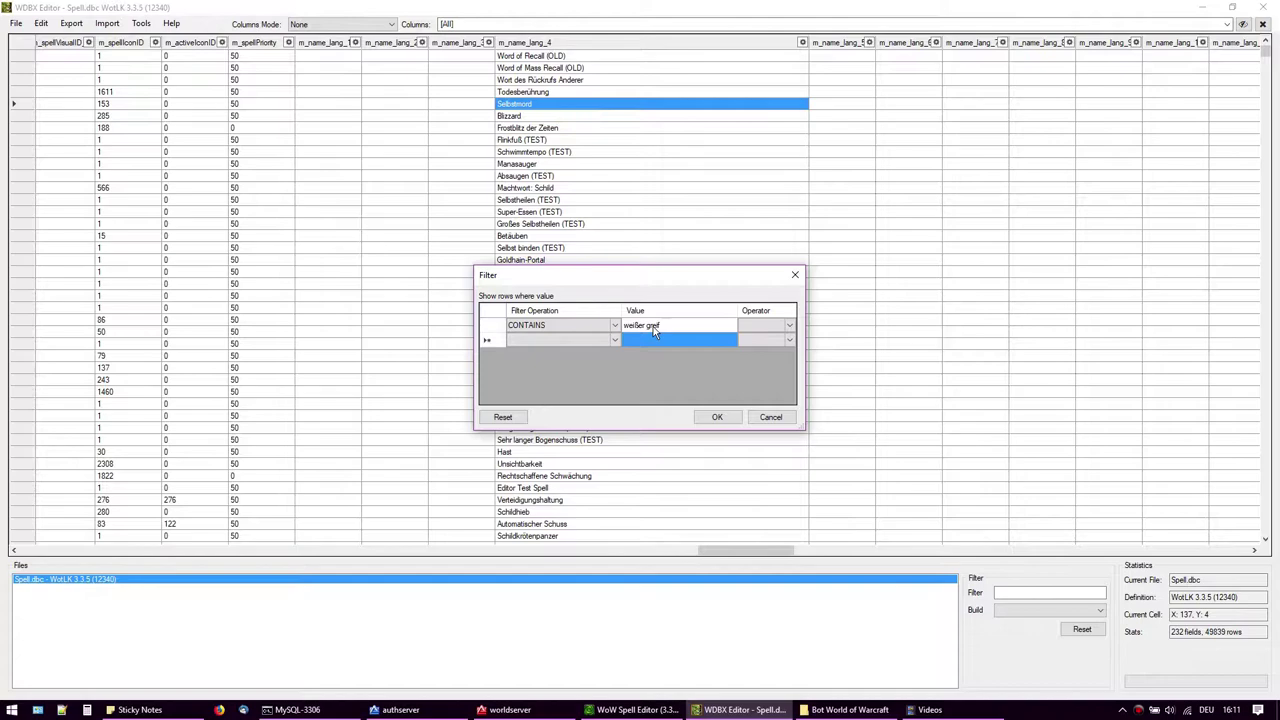
pyautogui.click(719, 419)
# Widen the m_attributesExD column and copy its value from the Weißer Greif row, spell 32240
pyautogui.click(616, 78)
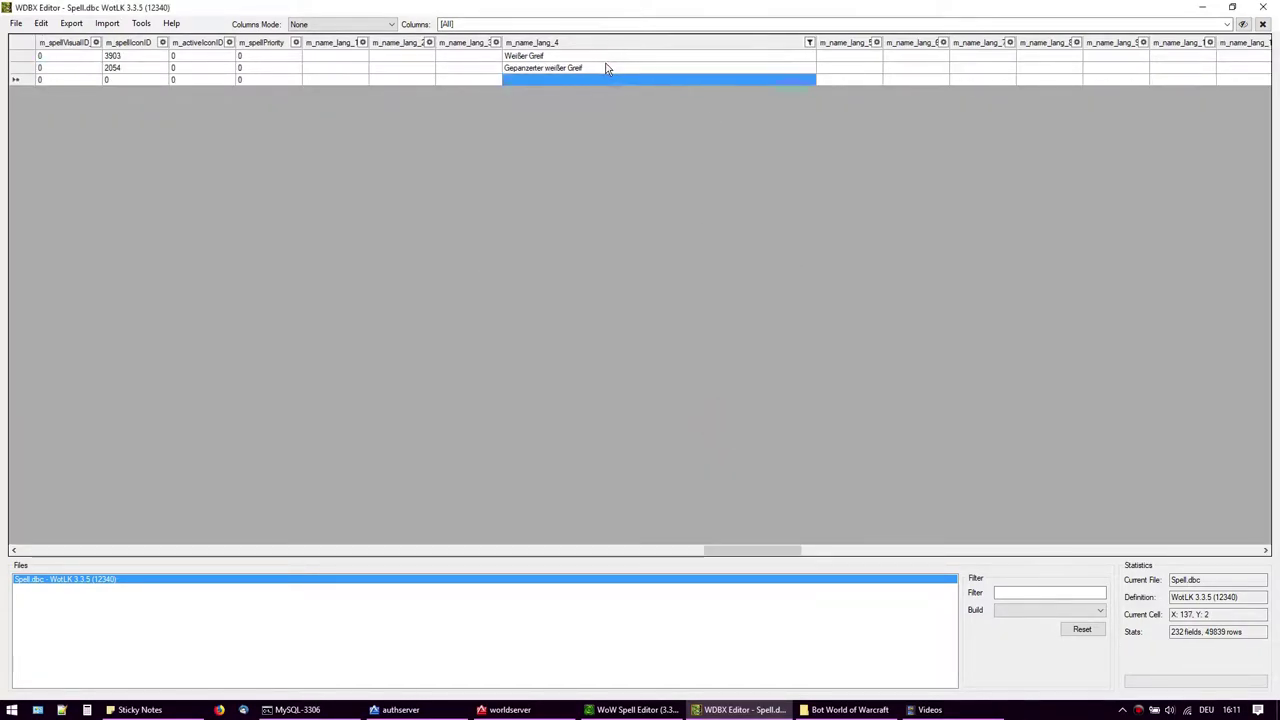
pyautogui.click(608, 67)
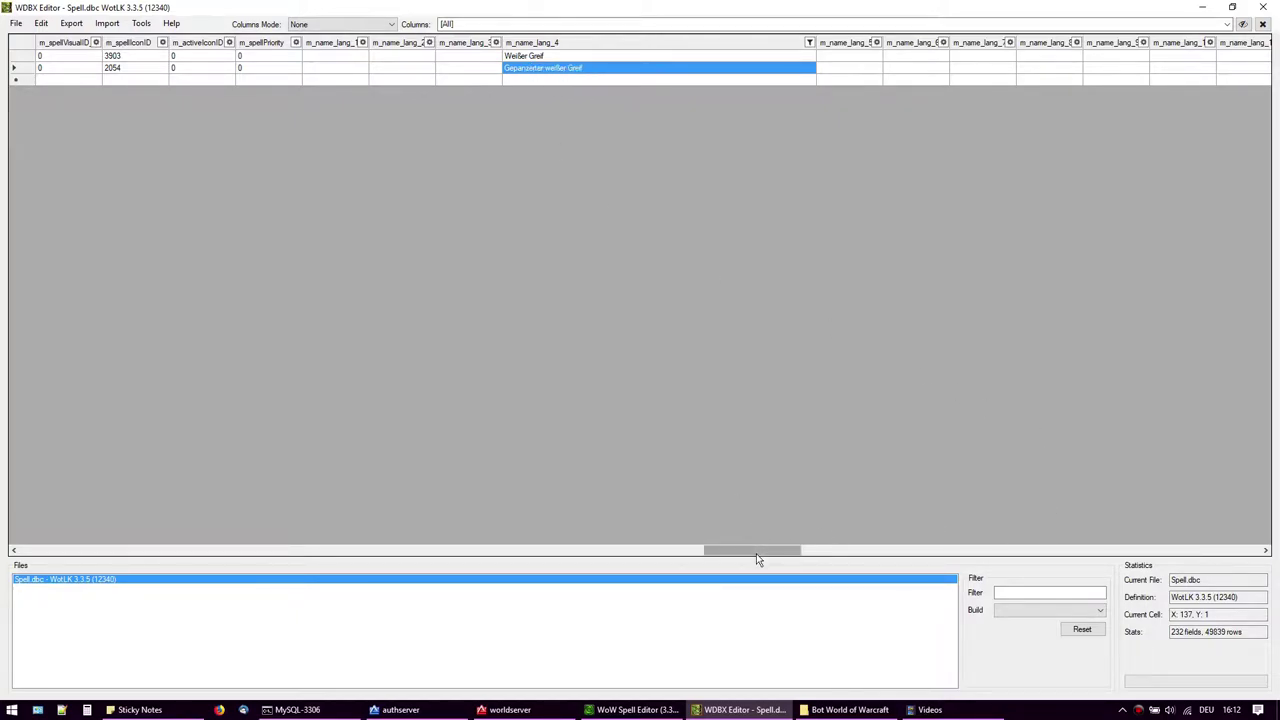
pyautogui.moveTo(745, 553); pyautogui.dragTo(50, 552)
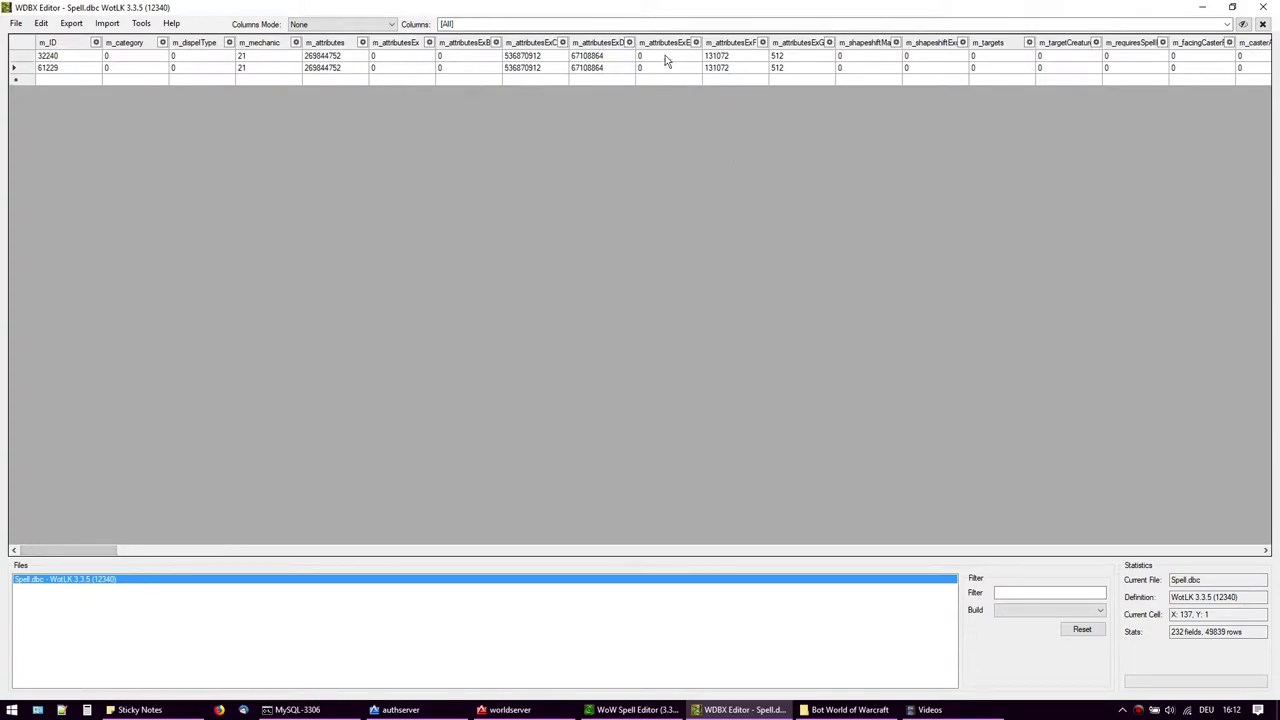
pyautogui.moveTo(663, 53); pyautogui.dragTo(716, 53)
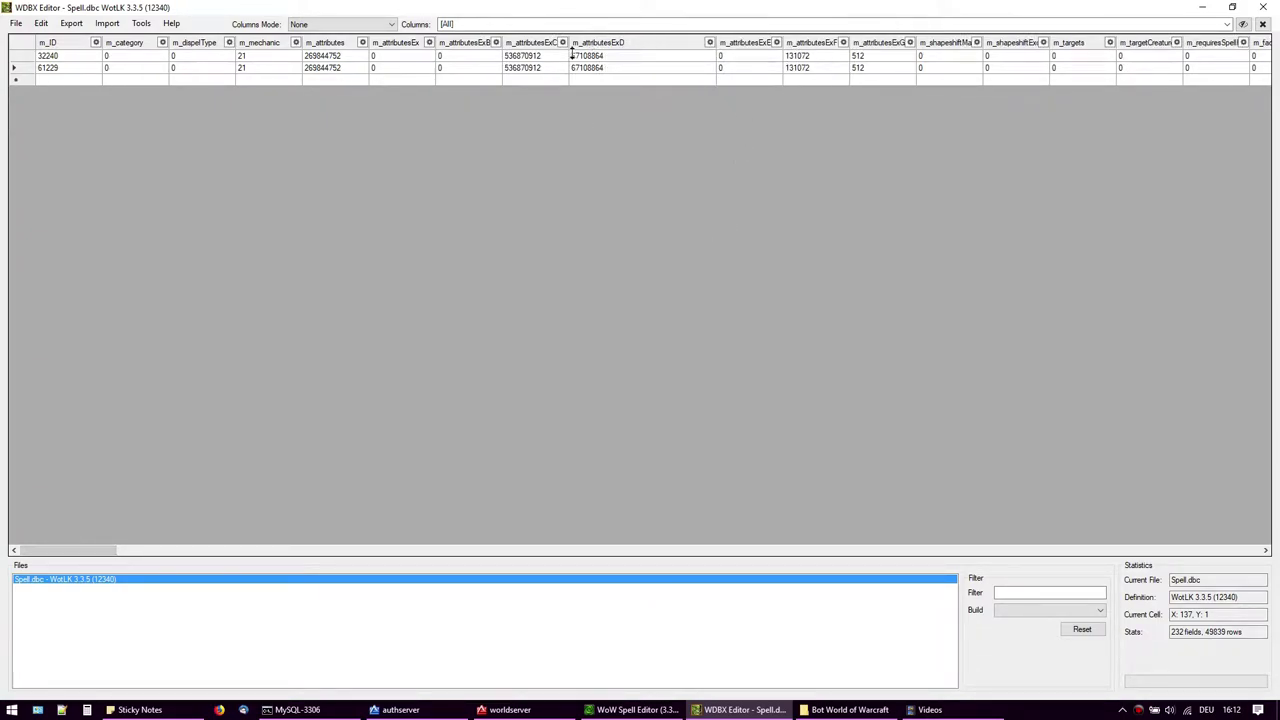
pyautogui.click(619, 58)
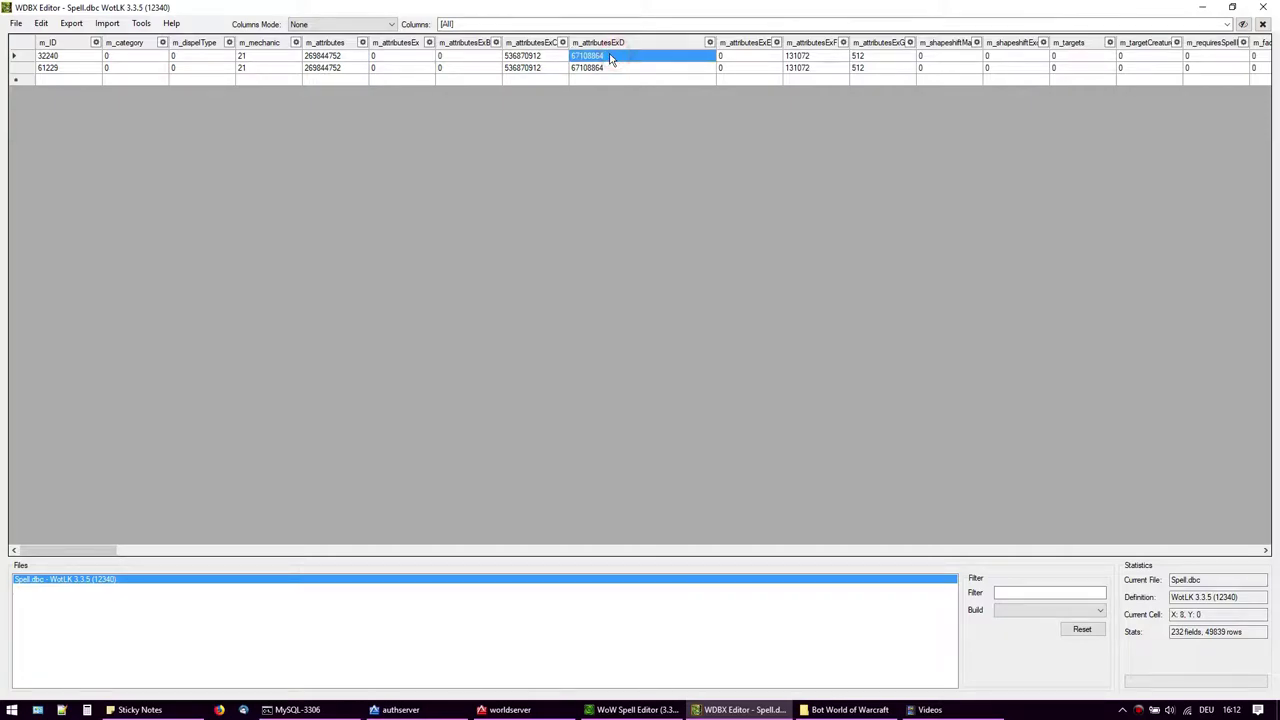
pyautogui.click(596, 55)
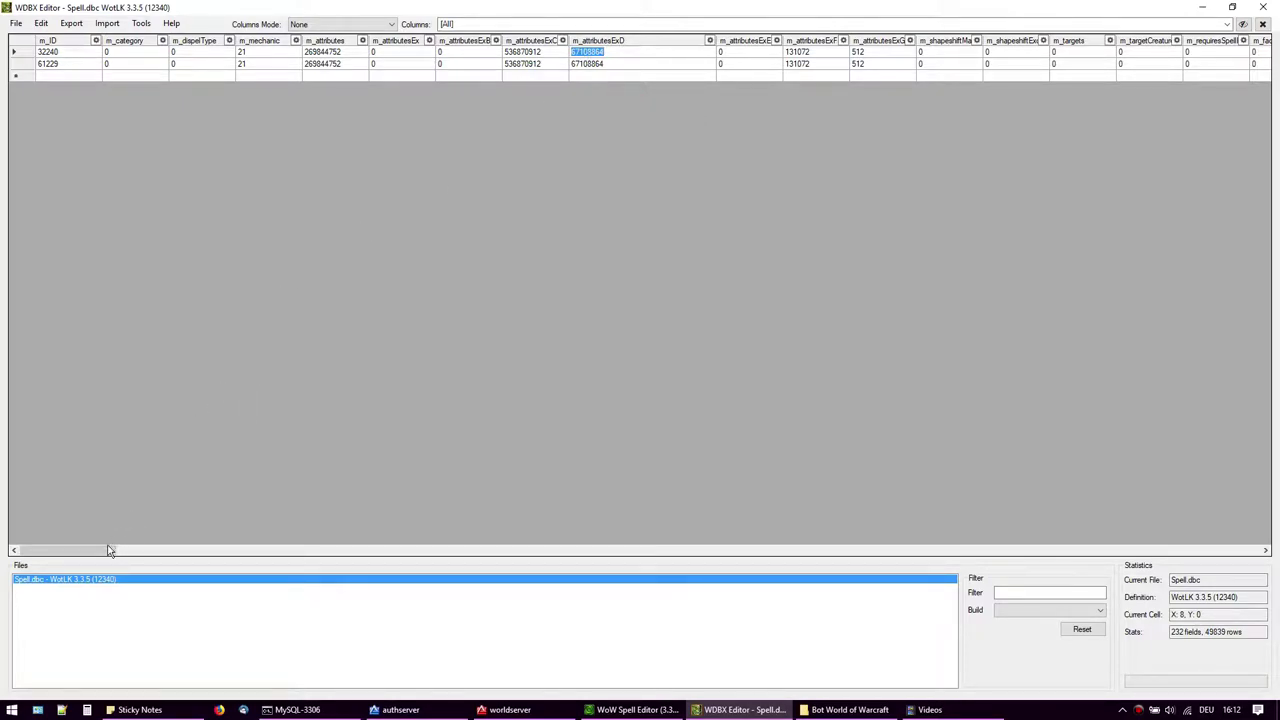
# Clear the spell name filter on the m_name_lang_4 column and return to the table's first columns
pyautogui.moveTo(96, 545); pyautogui.dragTo(781, 552)
pyautogui.click(940, 40)
pyautogui.click(672, 118)
pyautogui.moveTo(774, 551); pyautogui.dragTo(10, 554)
# Filter the m_attributesExD column to rows whose value equals 67108864
pyautogui.click(642, 42)
pyautogui.moveTo(614, 64); pyautogui.dragTo(614, 268)
pyautogui.click(629, 76)
pyautogui.click(712, 41)
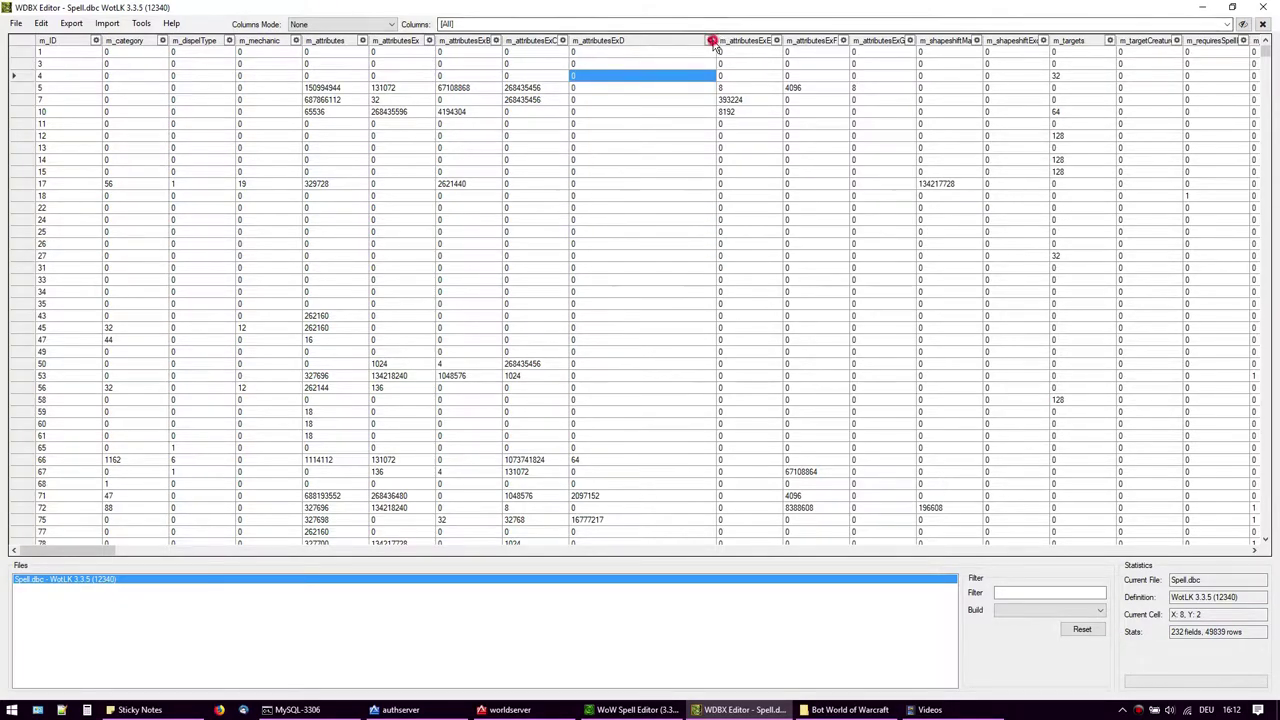
pyautogui.click(603, 122)
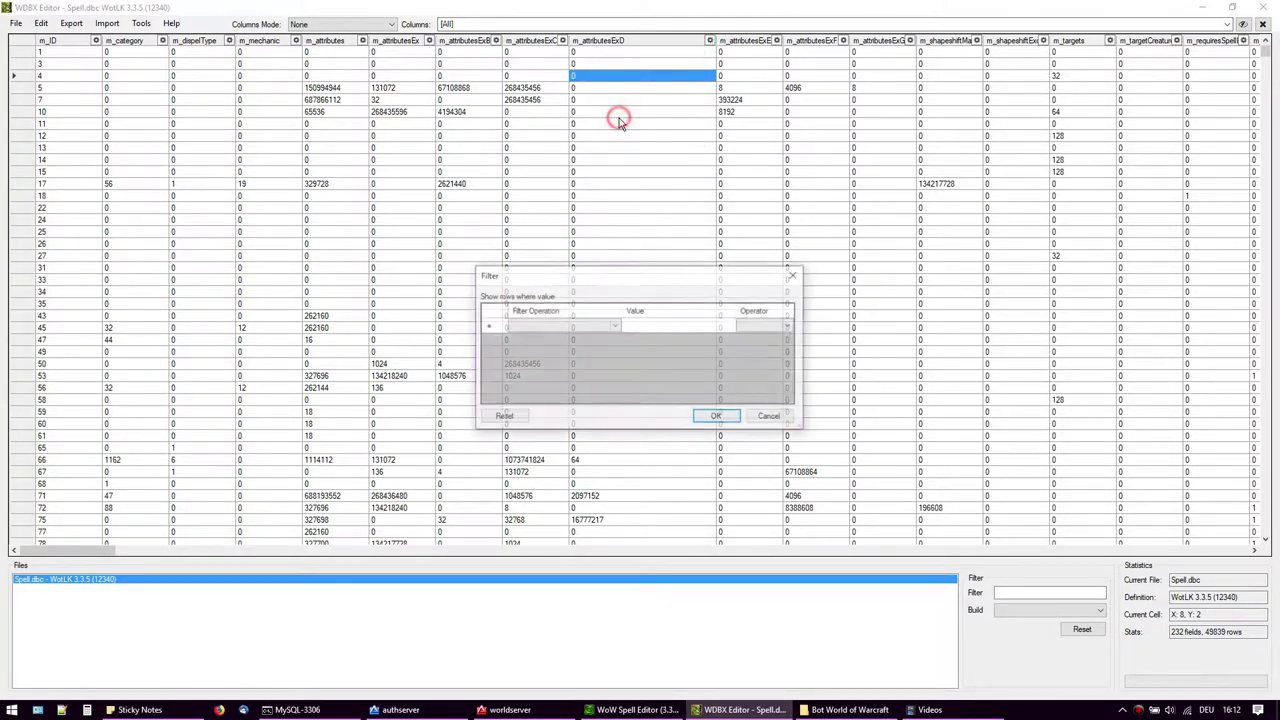
pyautogui.click(547, 331)
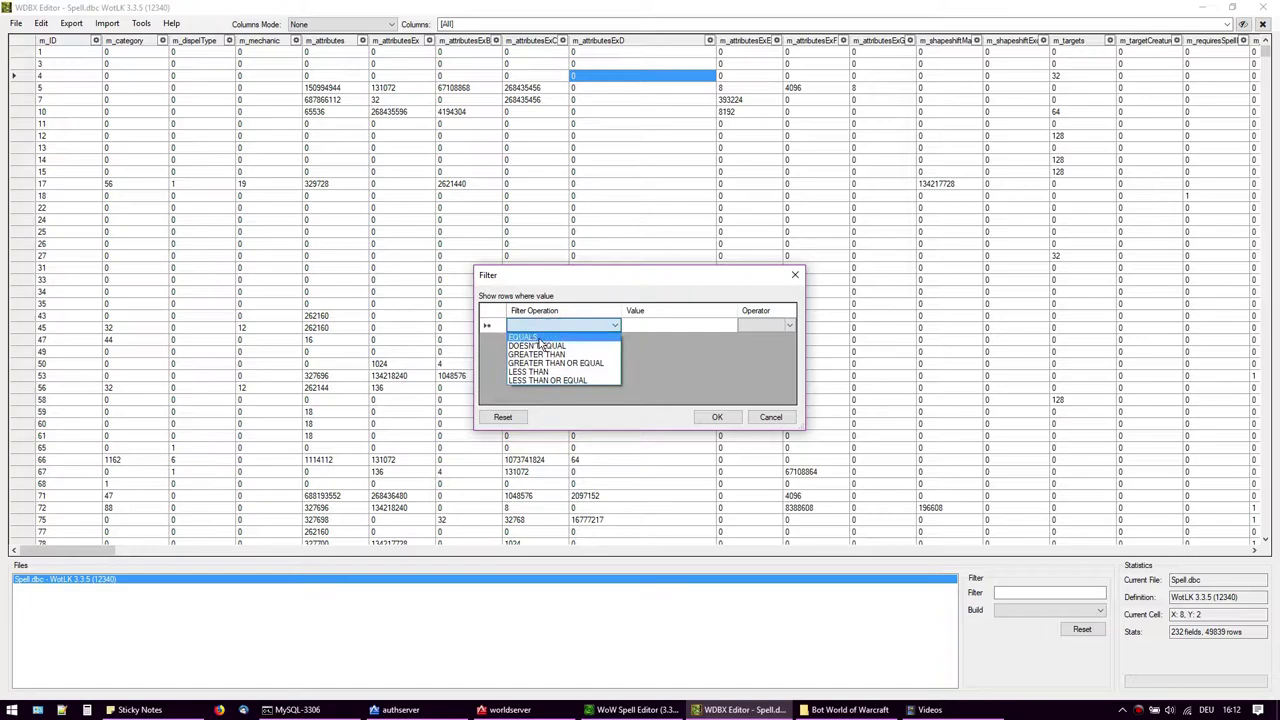
pyautogui.click(539, 338)
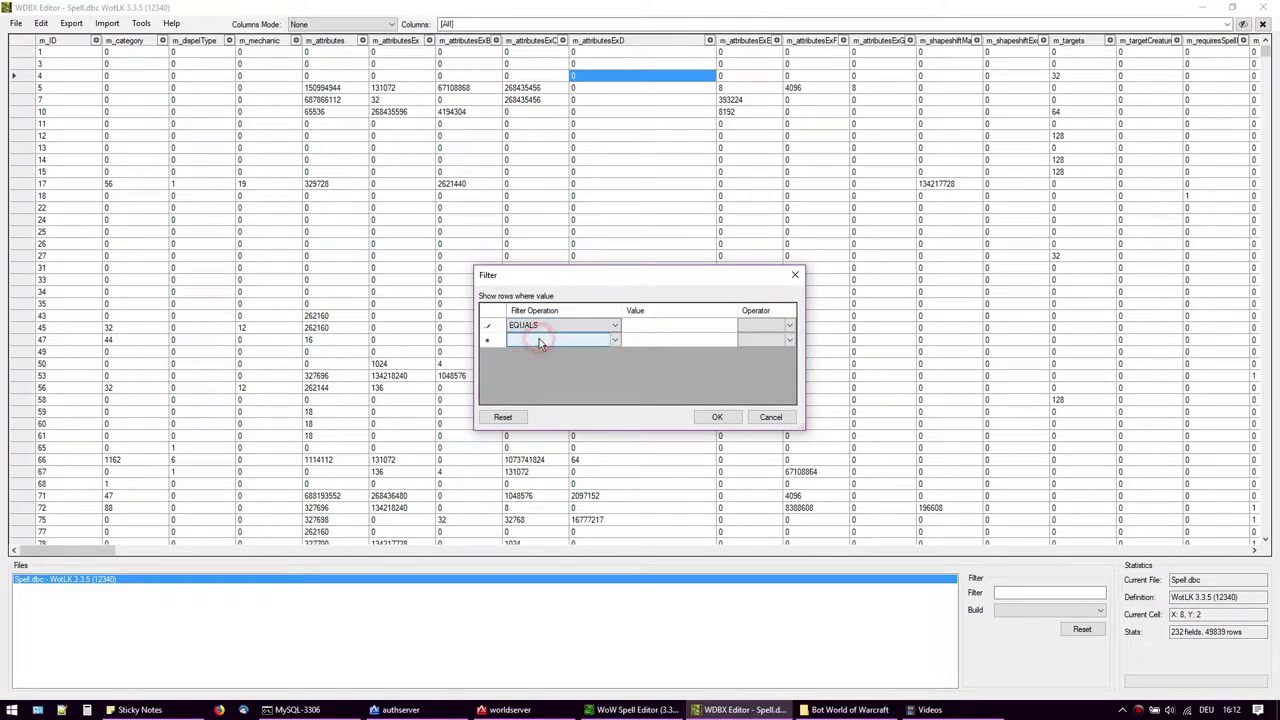
pyautogui.click(651, 326)
pyautogui.click(652, 327)
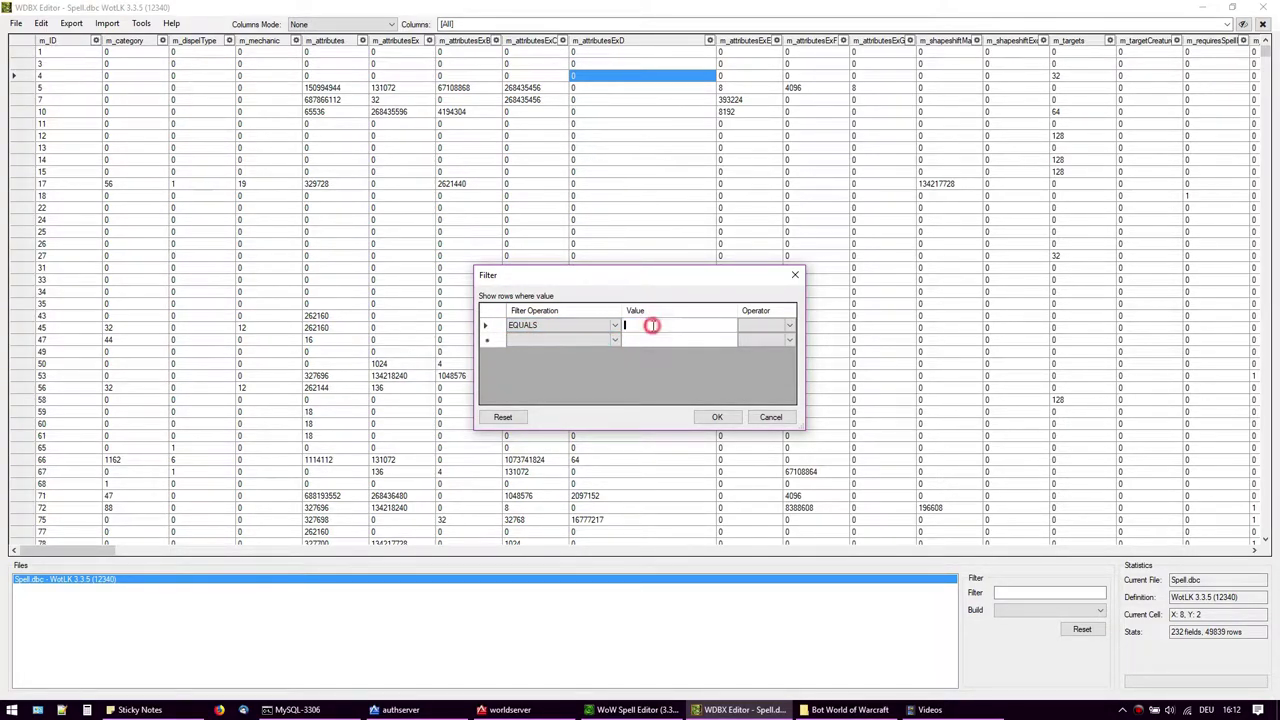
pyautogui.moveTo(594, 274); pyautogui.dragTo(534, 190)
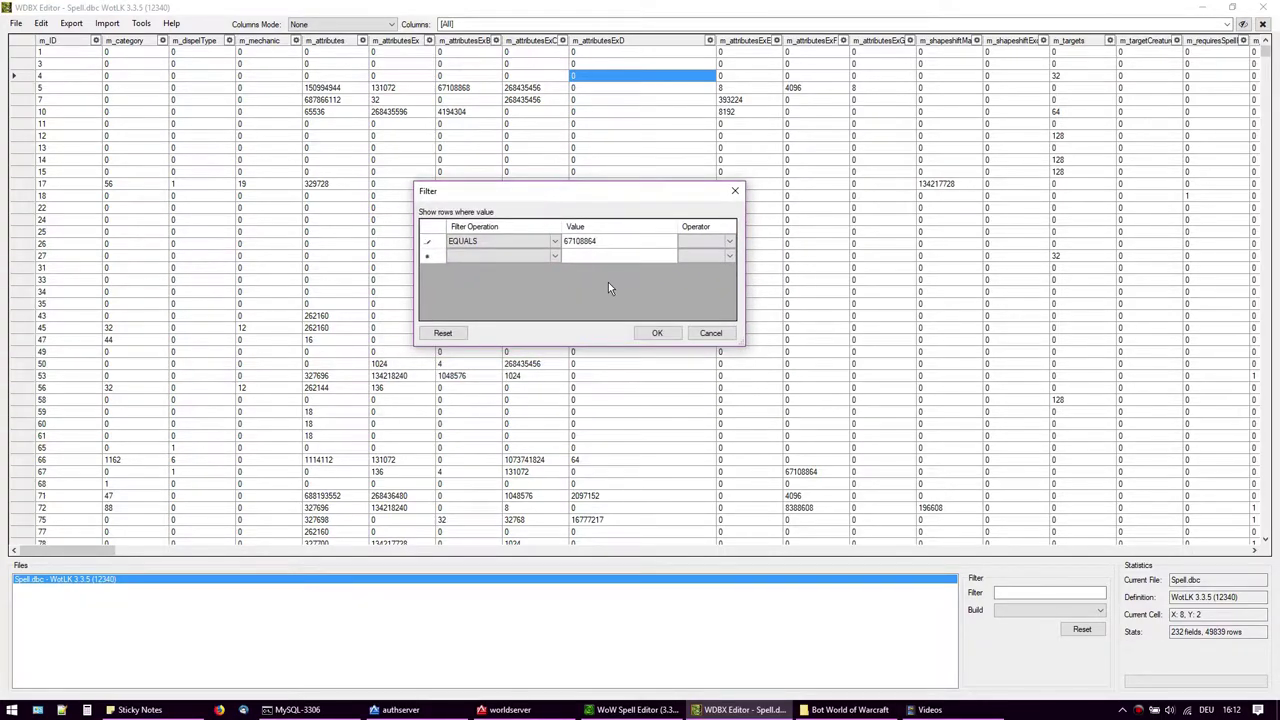
pyautogui.click(657, 334)
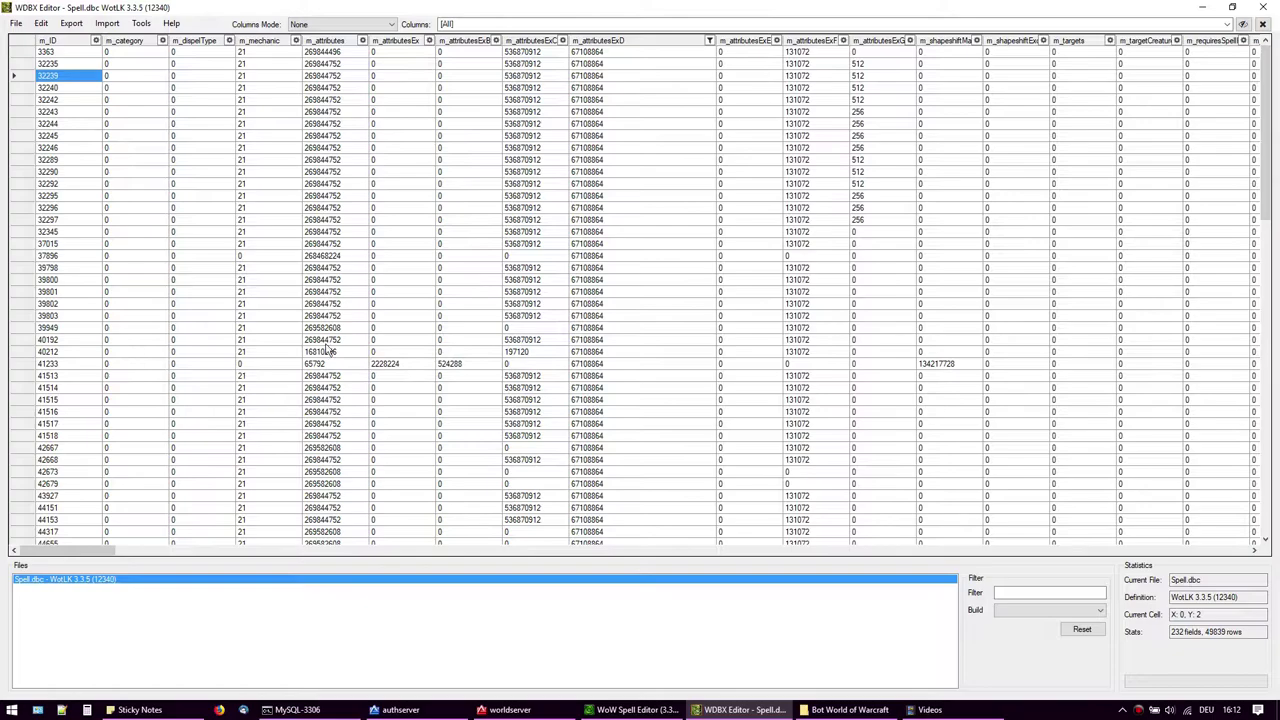
# Go through the m_attributesExD values of the filtered spells from 32235 down to 39802
pyautogui.click(620, 64)
pyautogui.click(604, 64)
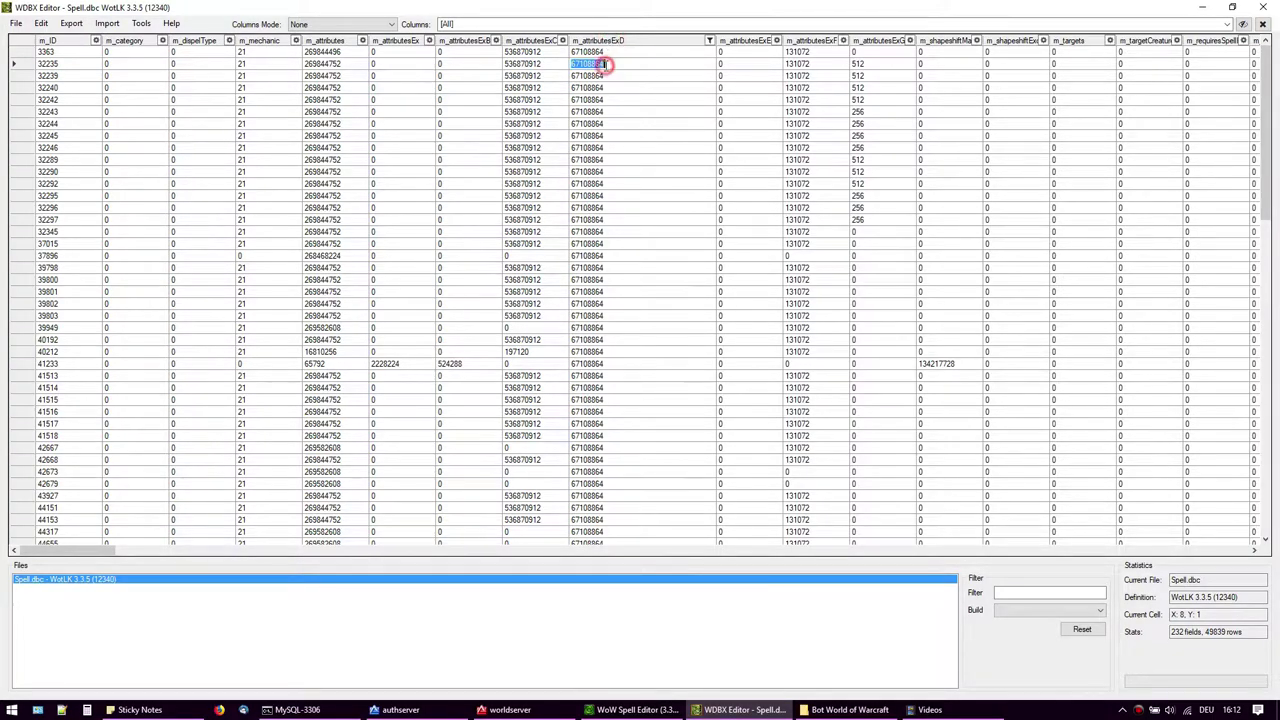
pyautogui.hotkey('shift', 'Down')
pyautogui.hotkey('shift', 'Down')
pyautogui.hotkey('shift', 'Down')
pyautogui.hotkey('shift', 'Down')
pyautogui.hotkey('shift', 'Down')
pyautogui.hotkey('shift', 'Down')
pyautogui.hotkey('shift', 'Down')
pyautogui.hotkey('shift', 'Down')
pyautogui.hotkey('shift', 'Down')
pyautogui.hotkey('shift', 'Down')
pyautogui.hotkey('shift', 'Down')
pyautogui.hotkey('shift', 'Down')
pyautogui.hotkey('shift', 'Down')
pyautogui.hotkey('shift', 'Down')
pyautogui.hotkey('shift', 'Down')
pyautogui.hotkey('shift', 'Down')
pyautogui.hotkey('shift', 'Down')
pyautogui.hotkey('shift', 'Down')
pyautogui.hotkey('shift', 'Down')
pyautogui.hotkey('shift', 'Down')
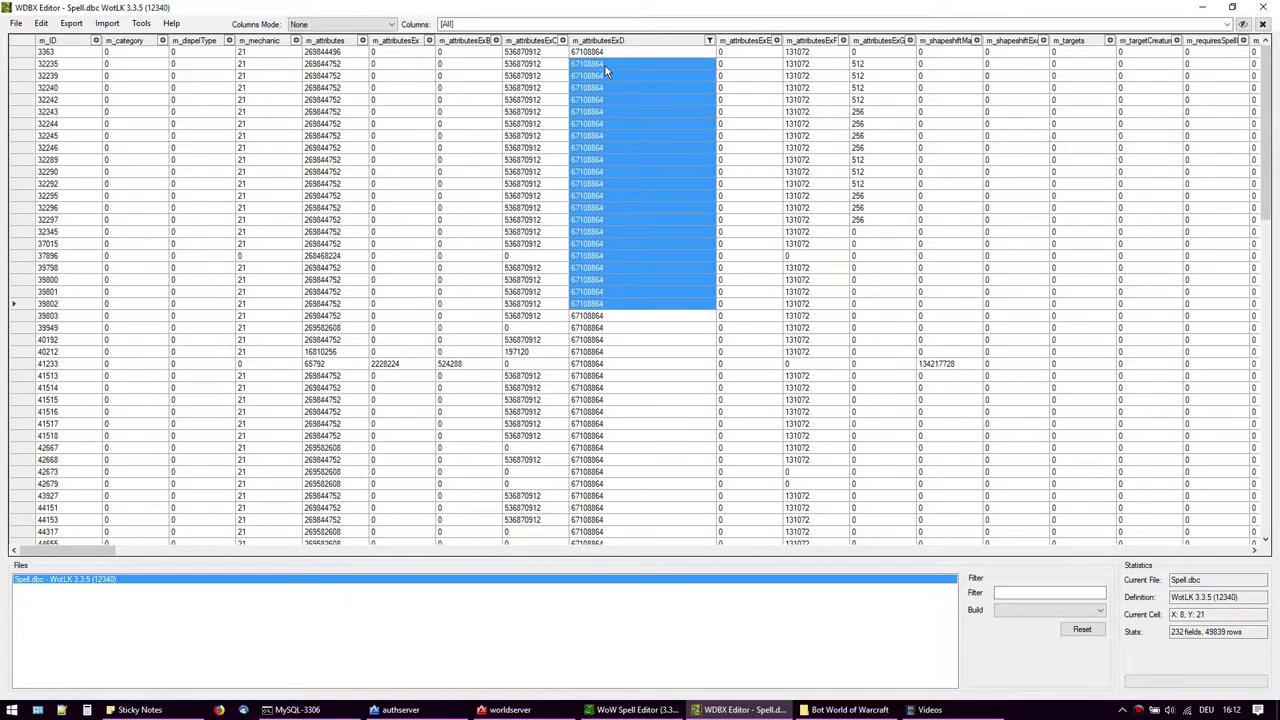
pyautogui.click(618, 196)
# Review the spell names in the m_name_lang_4 column of the filtered rows to check which flying mounts are included
pyautogui.moveTo(106, 551); pyautogui.dragTo(797, 552)
pyautogui.click(557, 173)
pyautogui.click(557, 148)
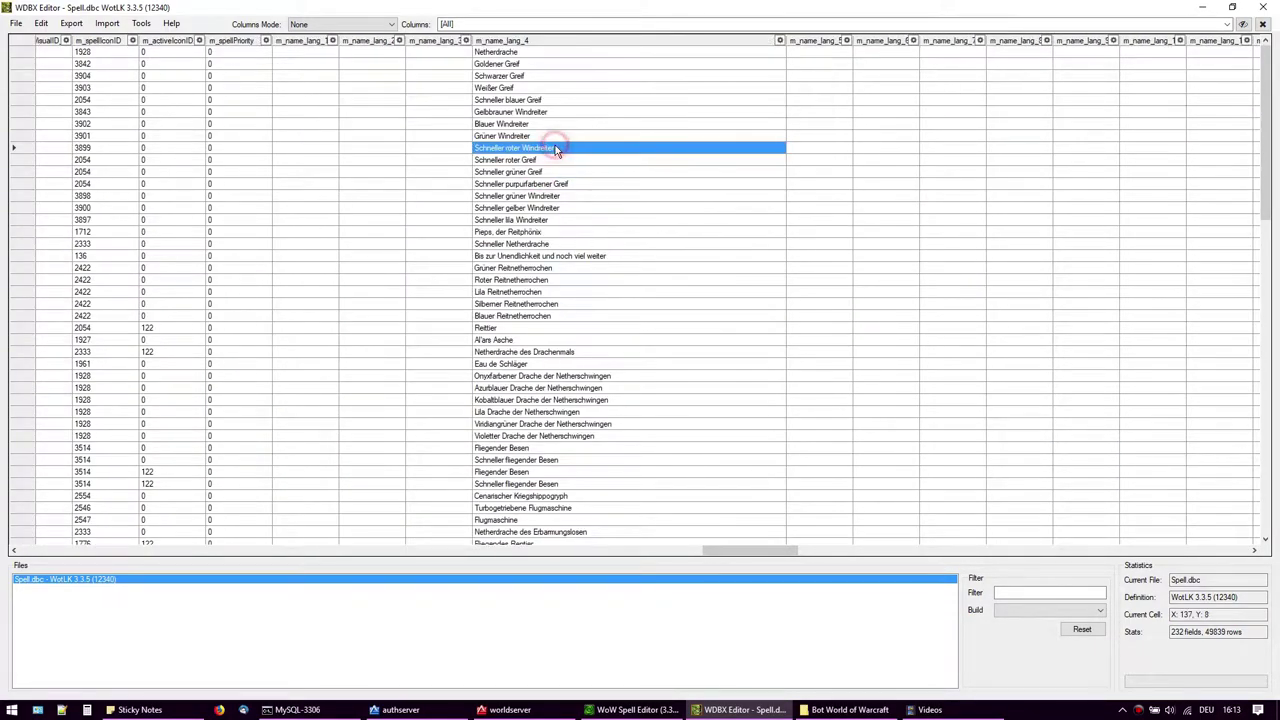
pyautogui.click(512, 329)
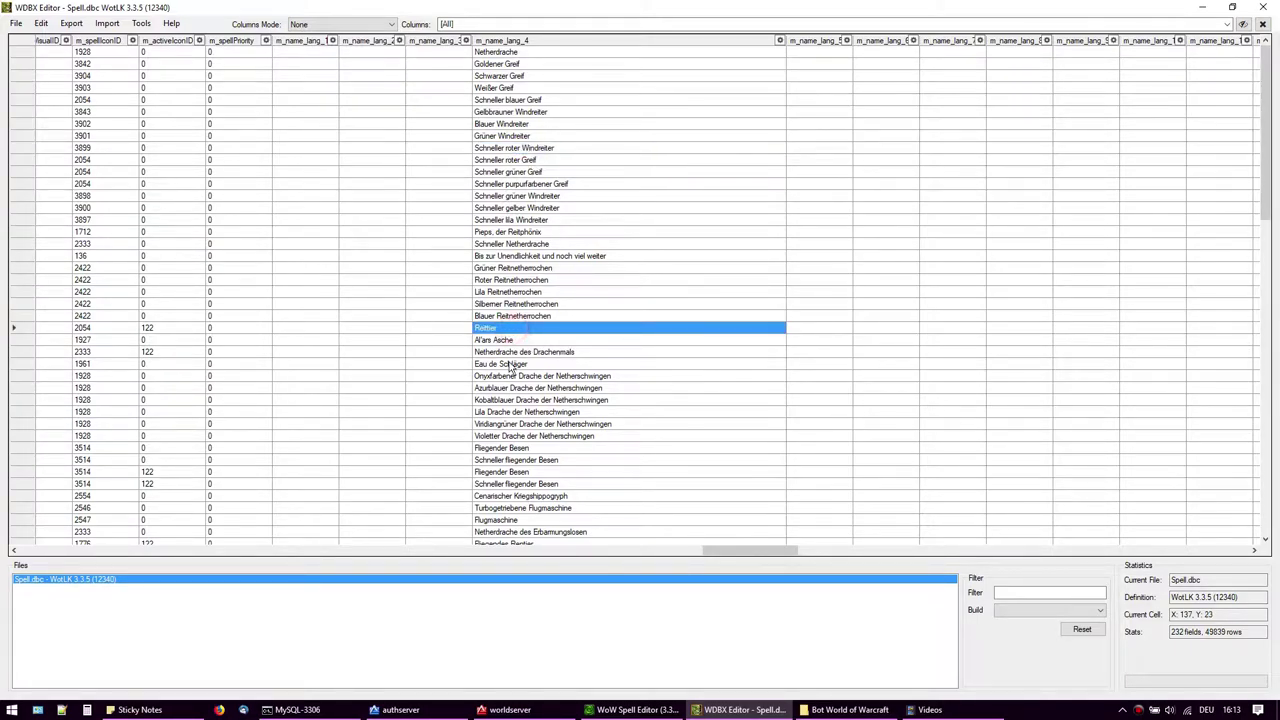
pyautogui.click(498, 352)
pyautogui.click(522, 331)
pyautogui.moveTo(509, 344); pyautogui.dragTo(514, 352)
pyautogui.click(607, 458)
pyautogui.scroll(-20, 611, 465)
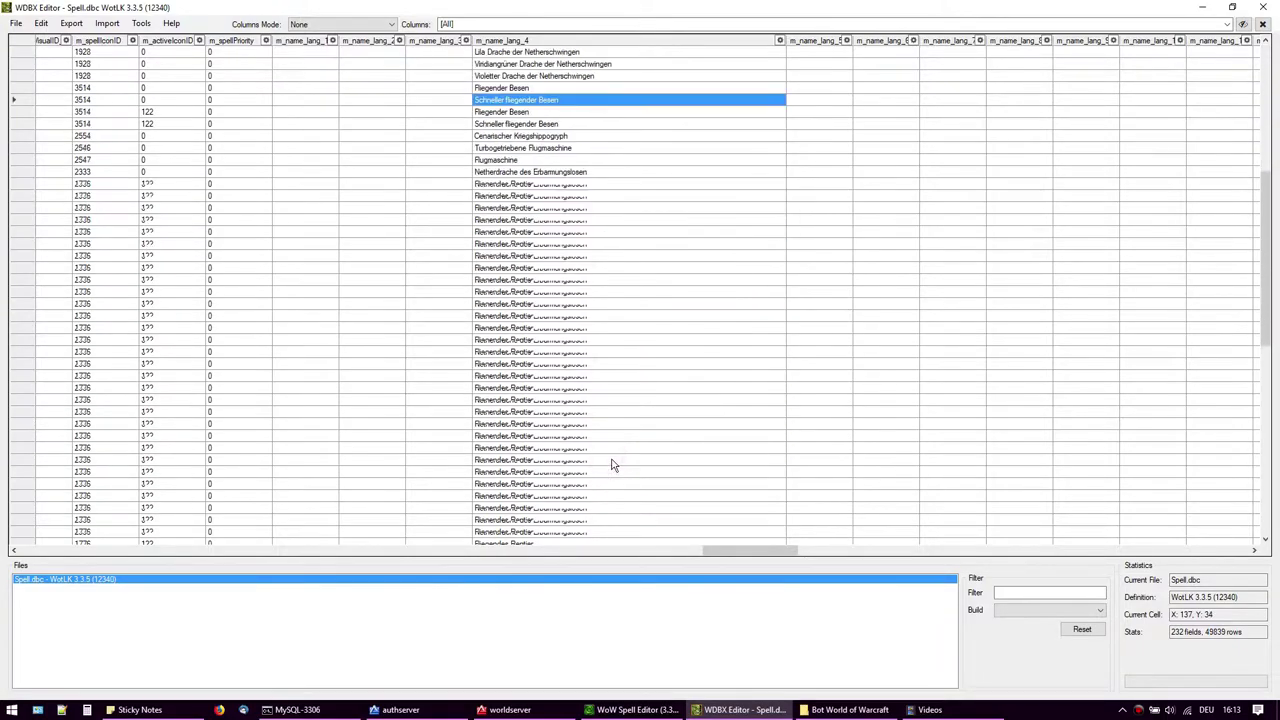
# Set m_attributesExD to 0 for the first five filtered spells, one row after another
pyautogui.moveTo(737, 557); pyautogui.dragTo(72, 532)
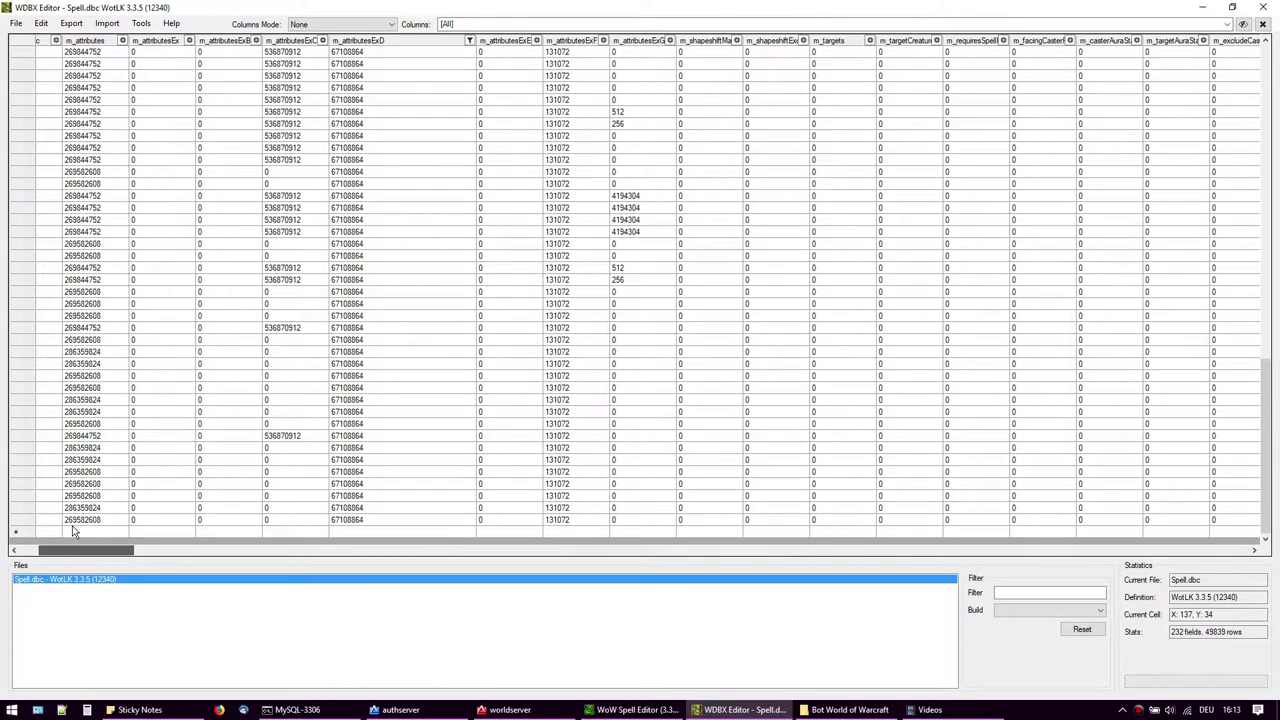
pyautogui.click(386, 112)
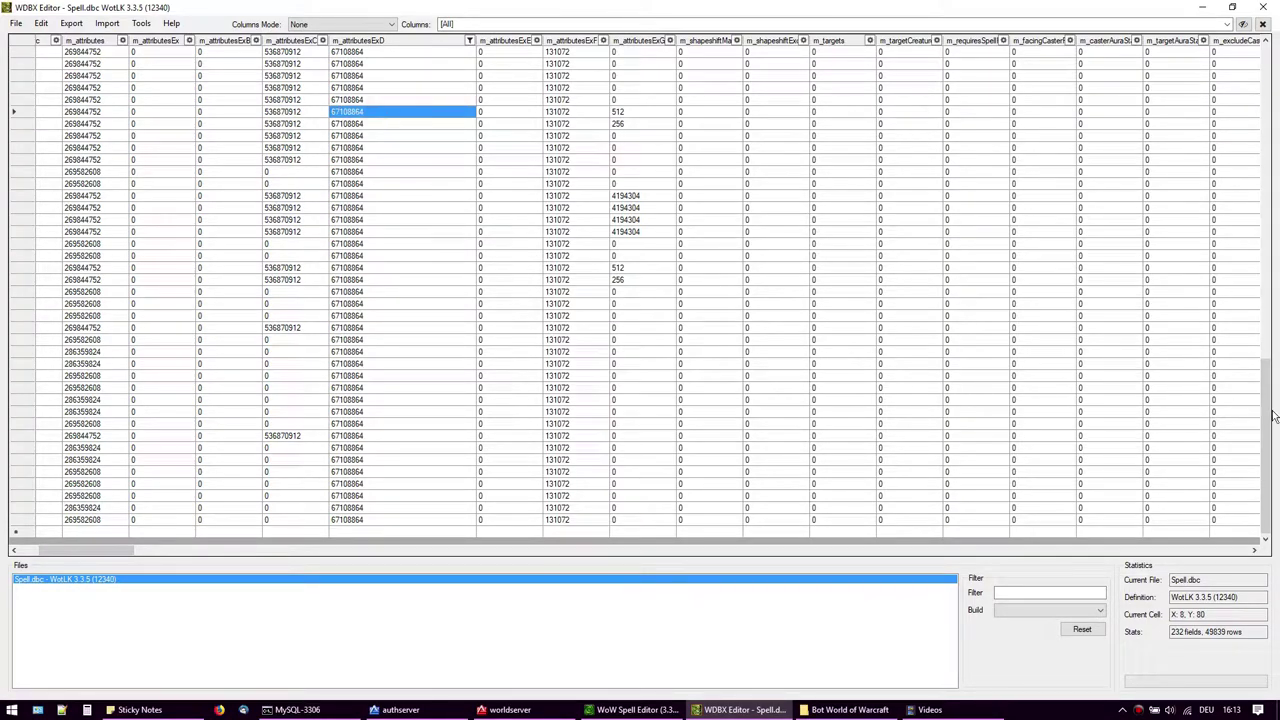
pyautogui.moveTo(1273, 415); pyautogui.dragTo(1271, 100)
pyautogui.click(337, 54)
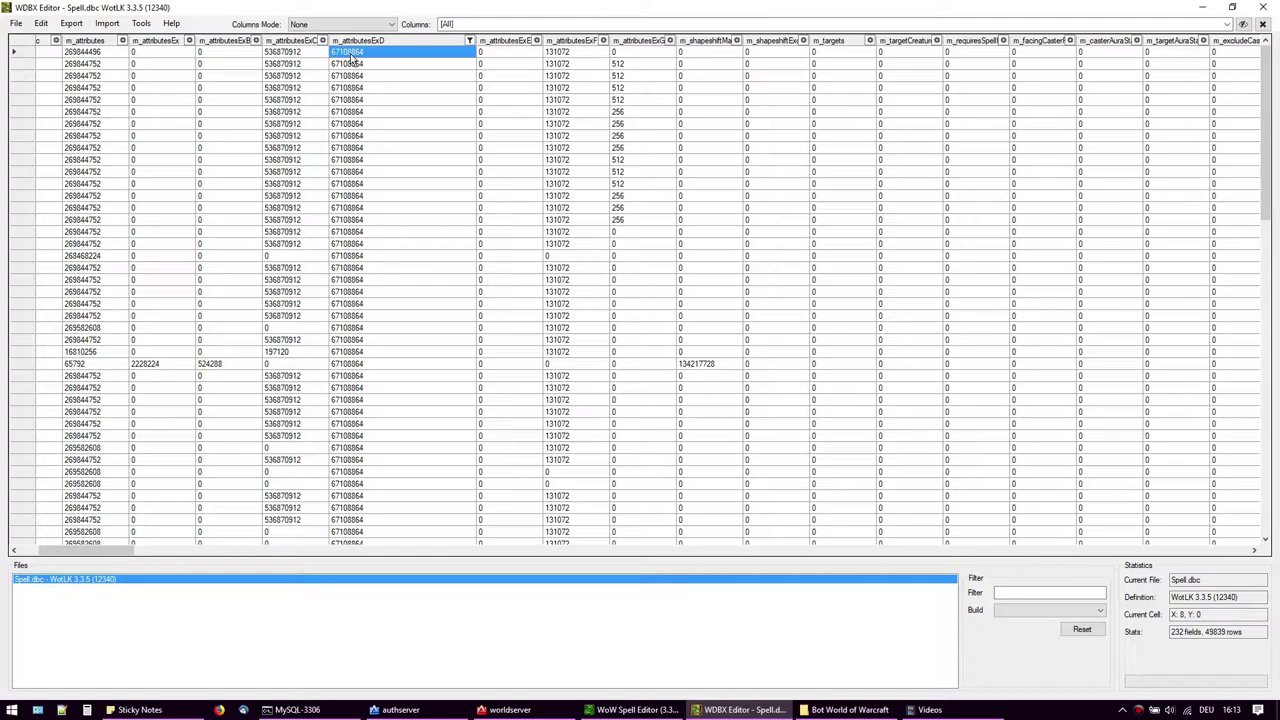
pyautogui.click(322, 157)
pyautogui.click(379, 112)
pyautogui.click(373, 52)
pyautogui.write('0')
pyautogui.press('Return')
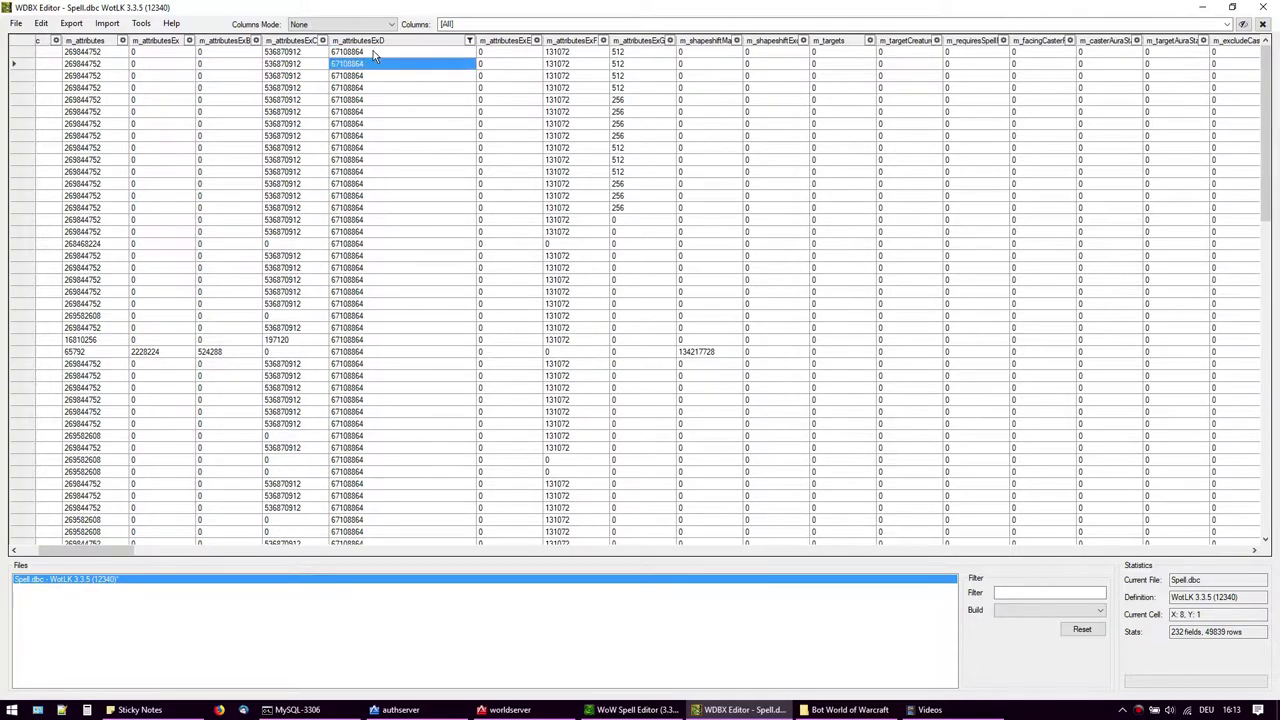
pyautogui.write('0')
pyautogui.press('Return')
pyautogui.write('0')
pyautogui.press('Return')
pyautogui.write('0')
pyautogui.press('Return')
pyautogui.write('0')
pyautogui.press('Return')
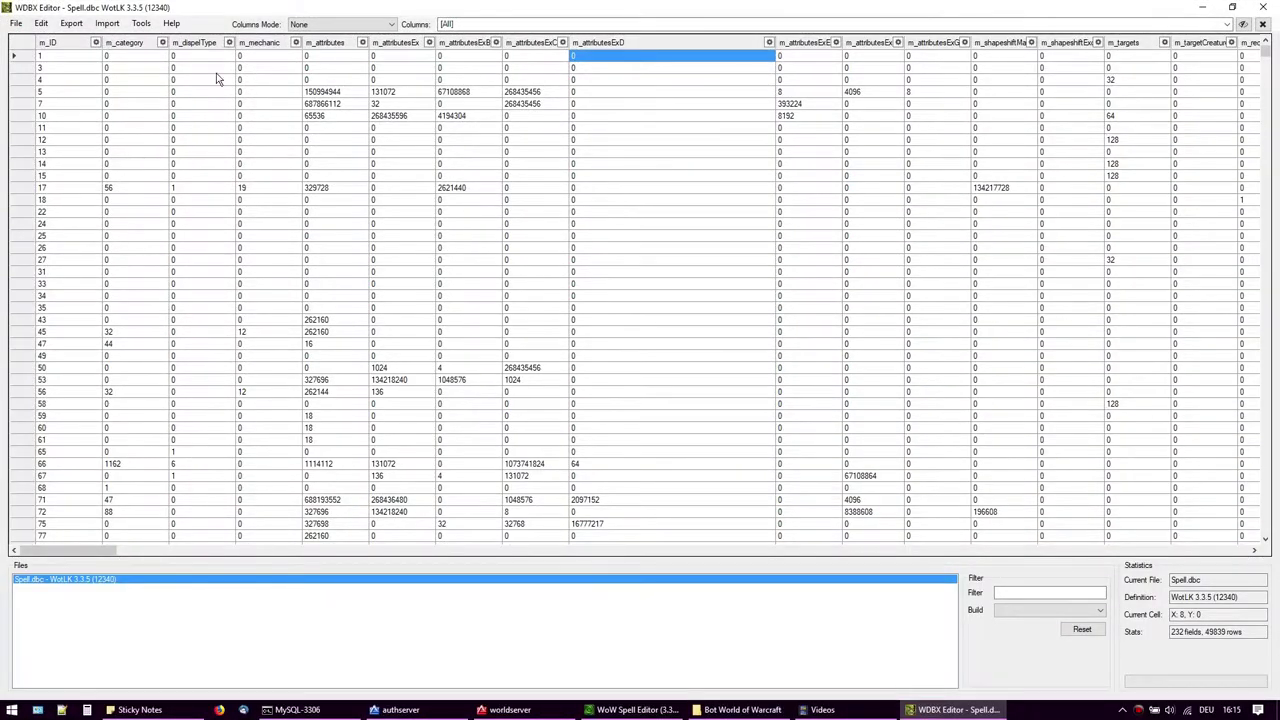
# Close the editor window that holds Spell.dbc
pyautogui.click(16, 23)
pyautogui.click(716, 165)
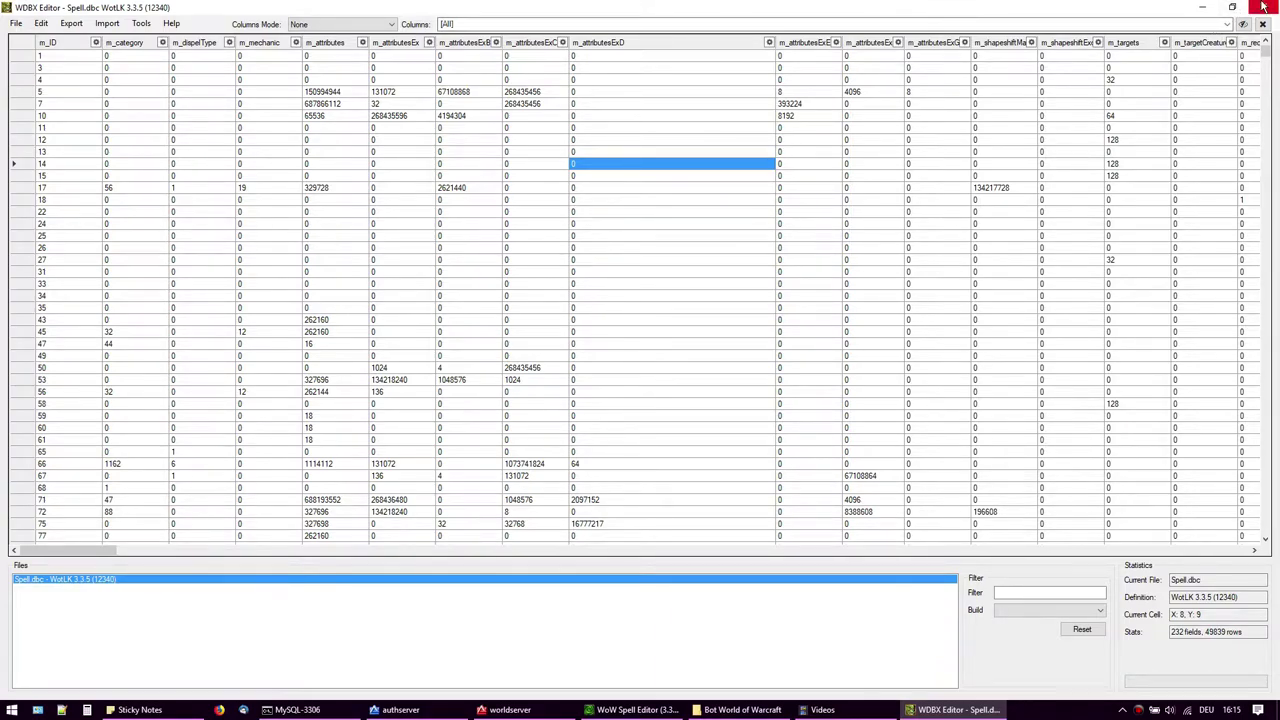
pyautogui.click(485, 314)
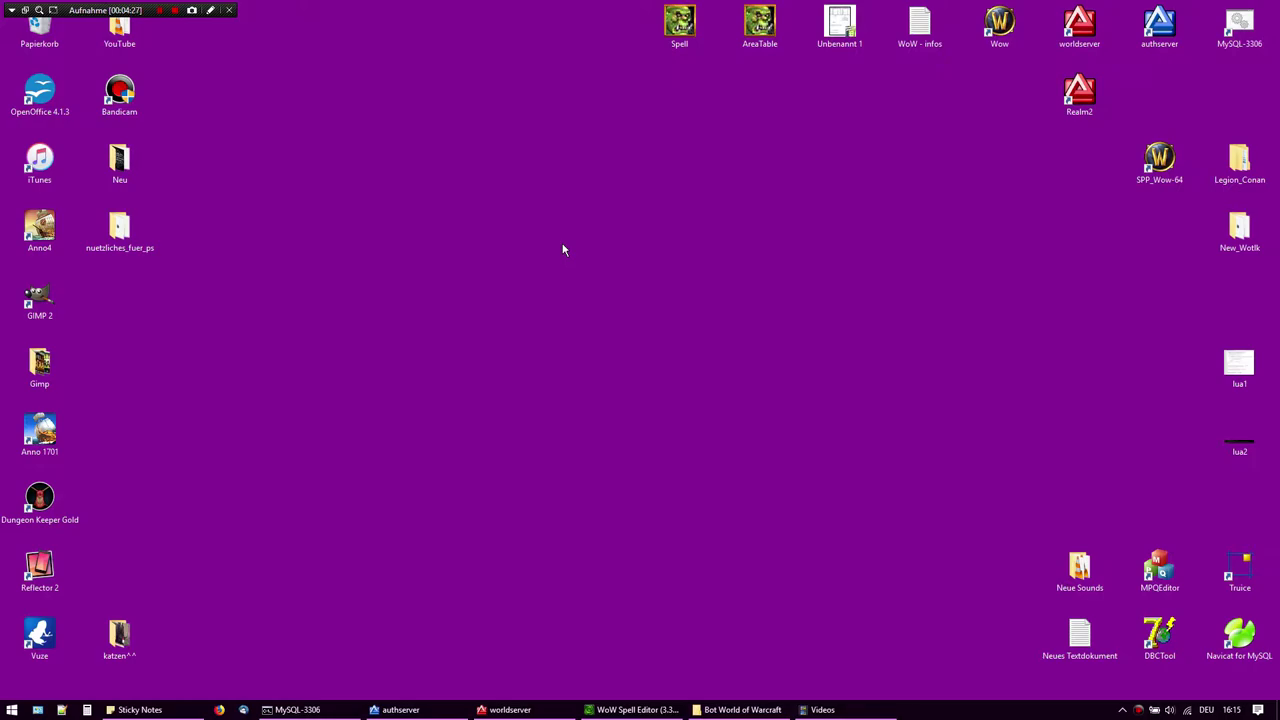
# Open the AreaTable file from the desktop in WDBX Editor
pyautogui.click(759, 45)
pyautogui.click(740, 403)
pyautogui.click(548, 127)
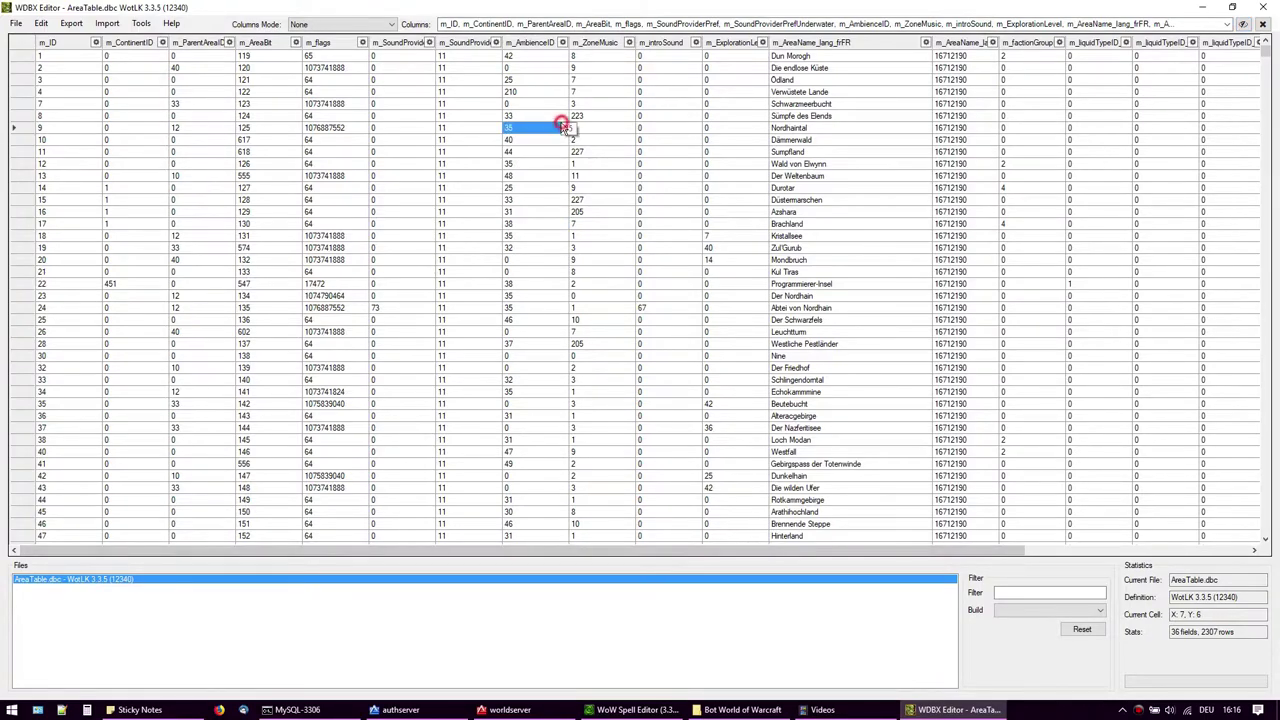
# Compare the m_flags values of the first areas with their names in the m_AreaName_lang_frFR column
pyautogui.click(340, 56)
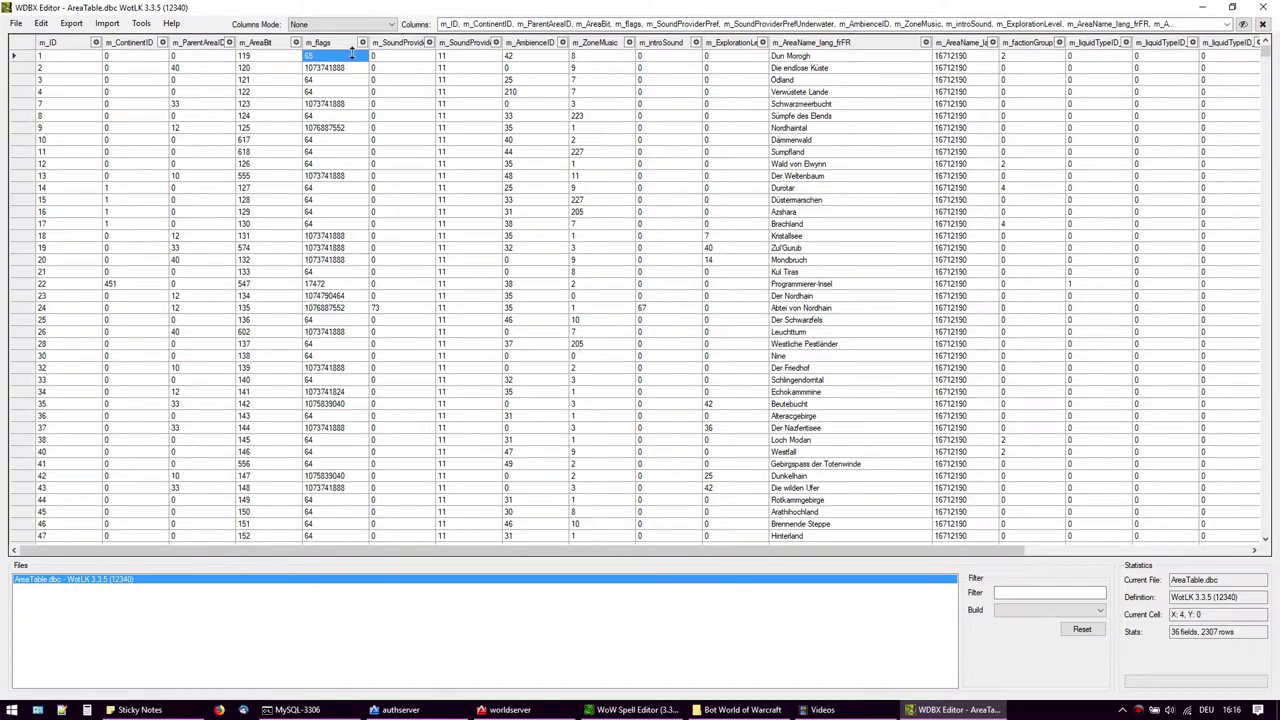
pyautogui.click(835, 60)
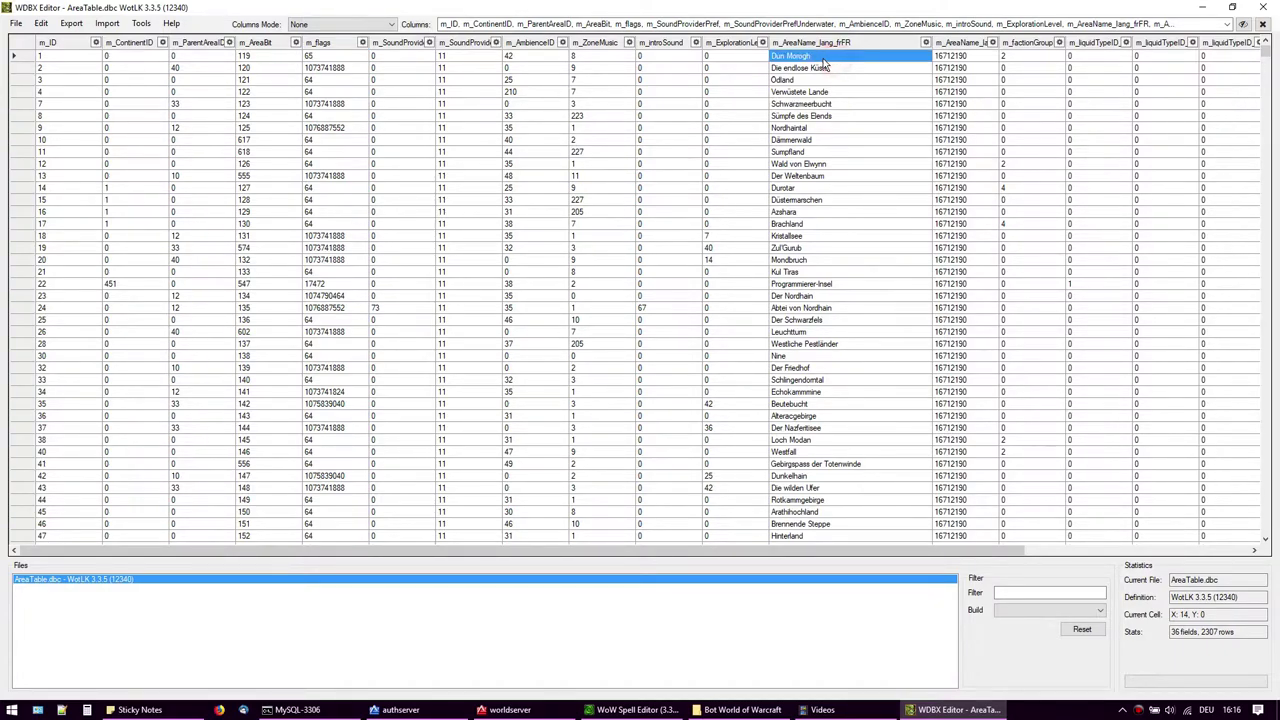
pyautogui.click(808, 70)
pyautogui.click(808, 91)
pyautogui.click(805, 186)
pyautogui.click(799, 235)
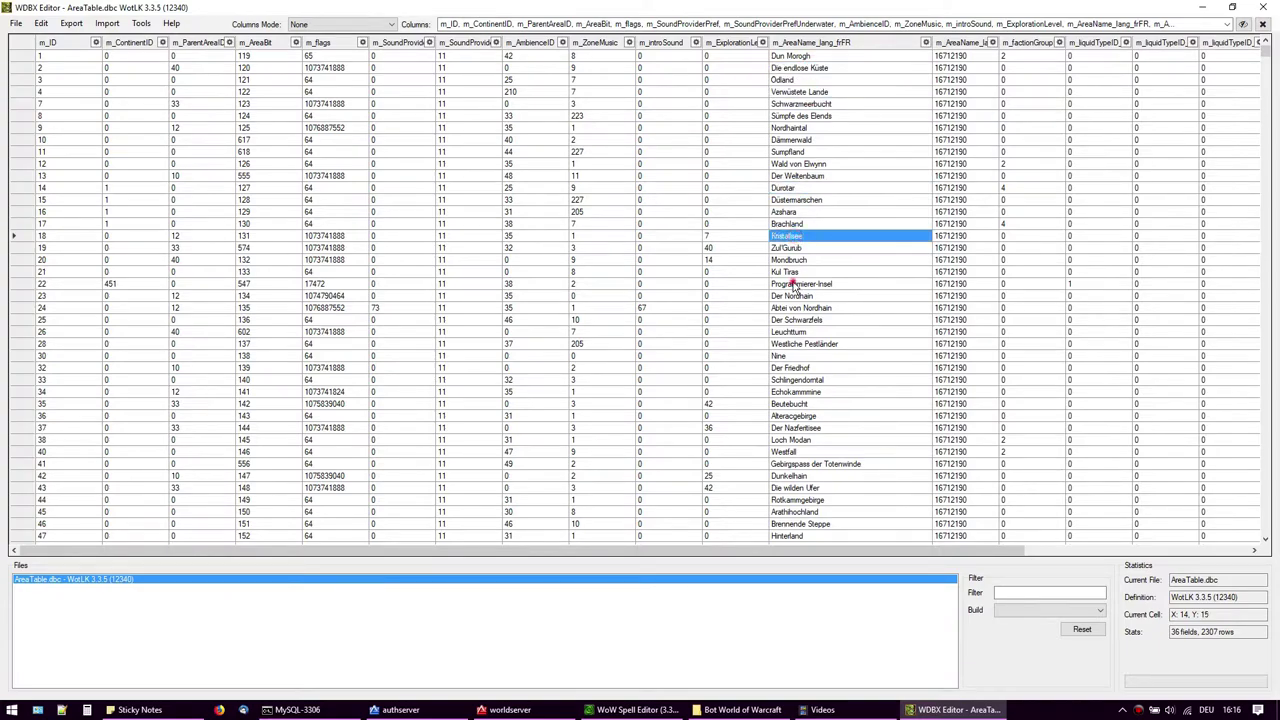
pyautogui.click(792, 283)
pyautogui.moveTo(328, 60); pyautogui.dragTo(306, 343)
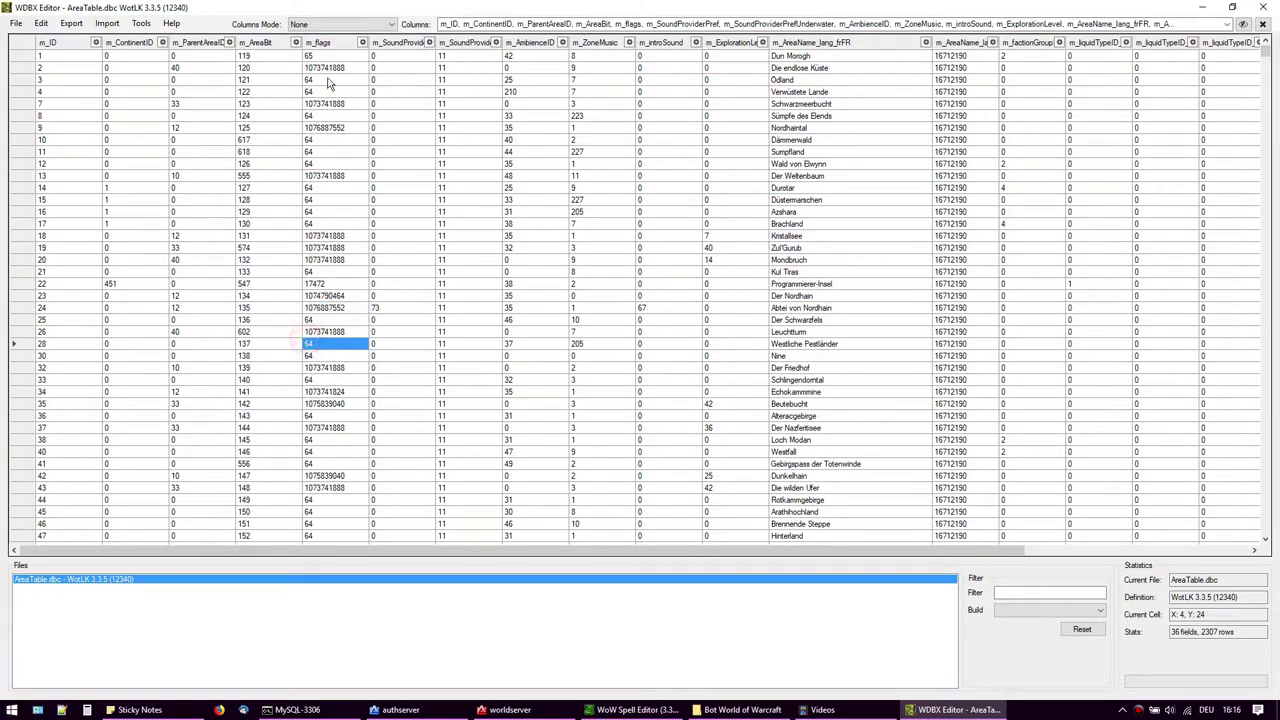
pyautogui.click(324, 60)
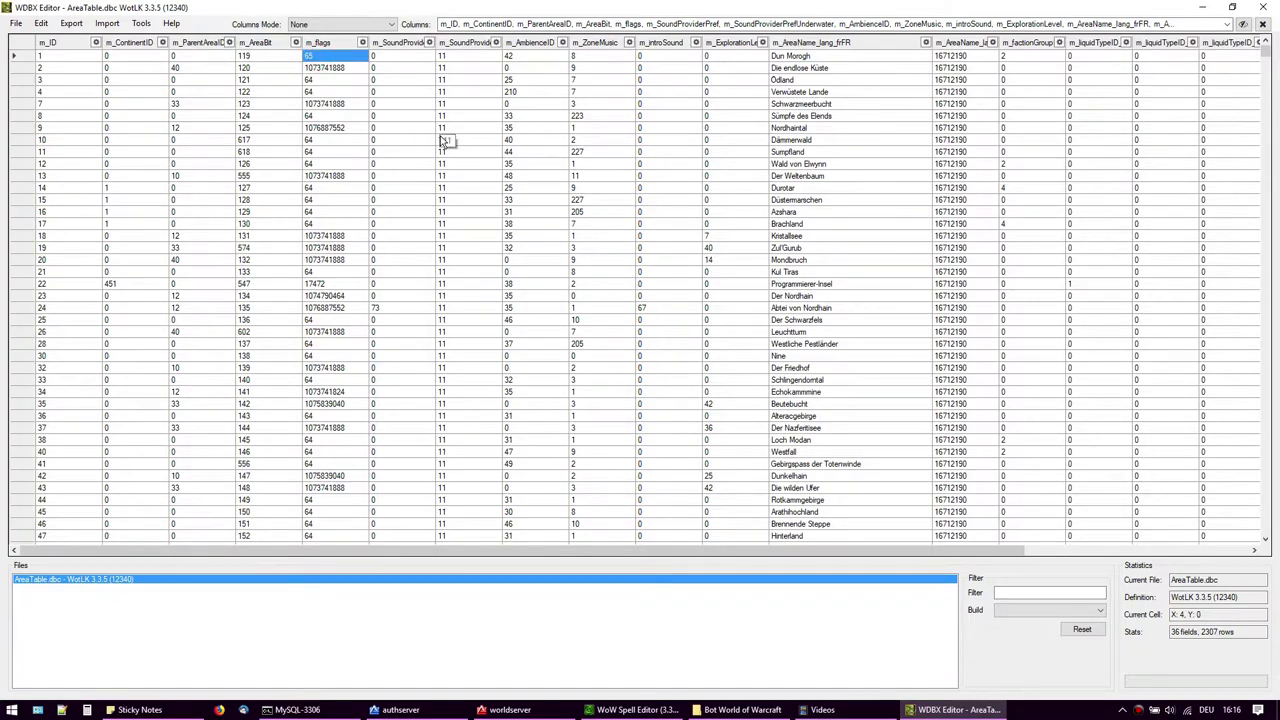
pyautogui.click(345, 200)
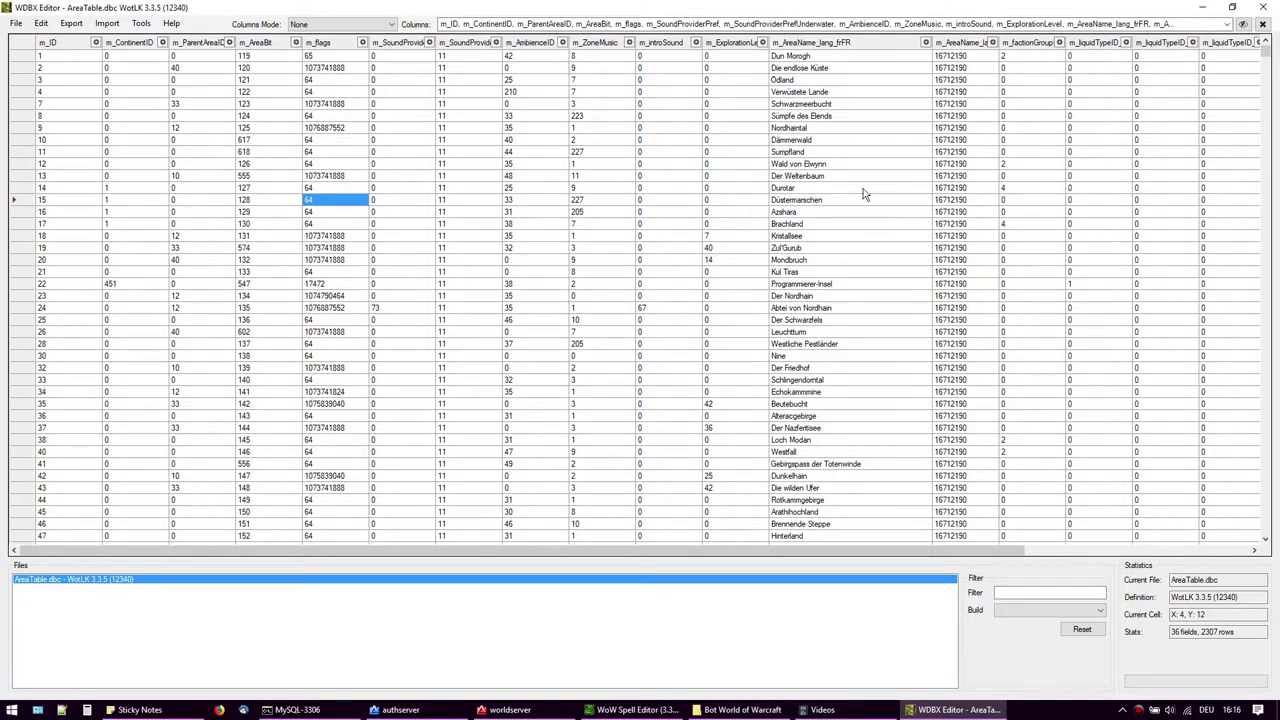
pyautogui.moveTo(341, 104); pyautogui.dragTo(337, 58)
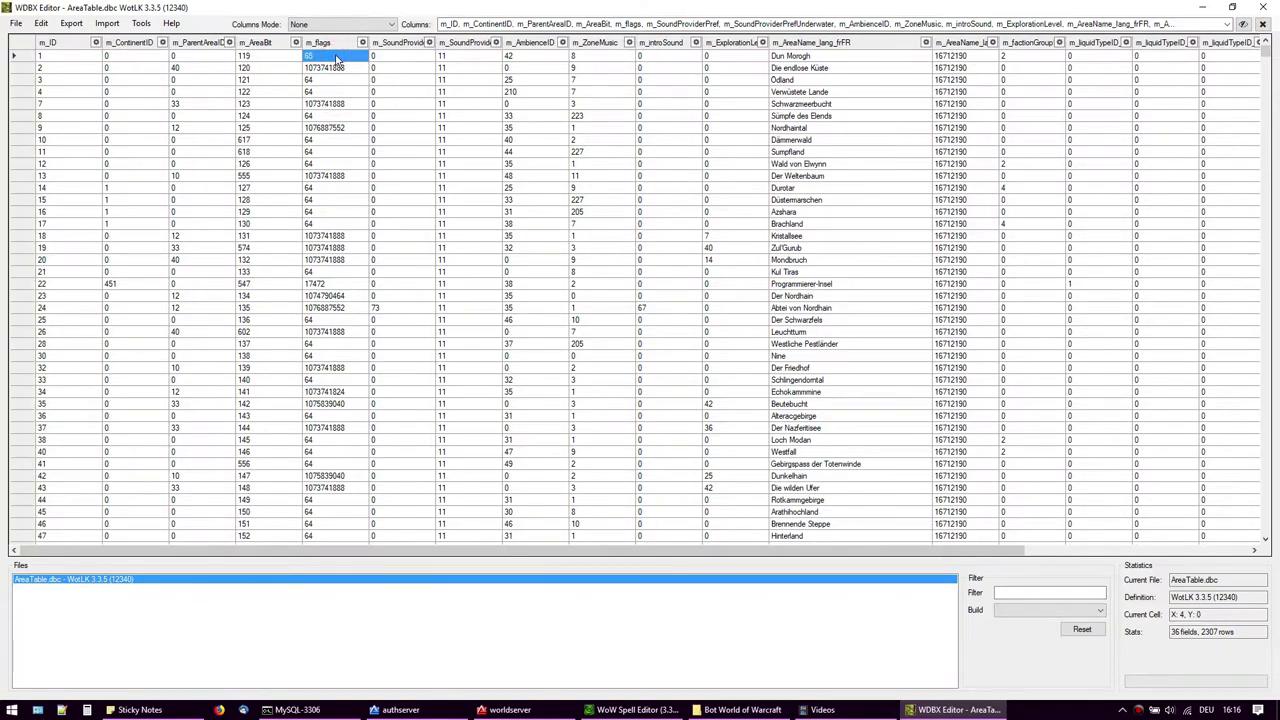
# Look through the zone and subzone names in m_AreaName_lang_frFR down to area ID 94 and return to the first rows
pyautogui.click(800, 67)
pyautogui.click(823, 104)
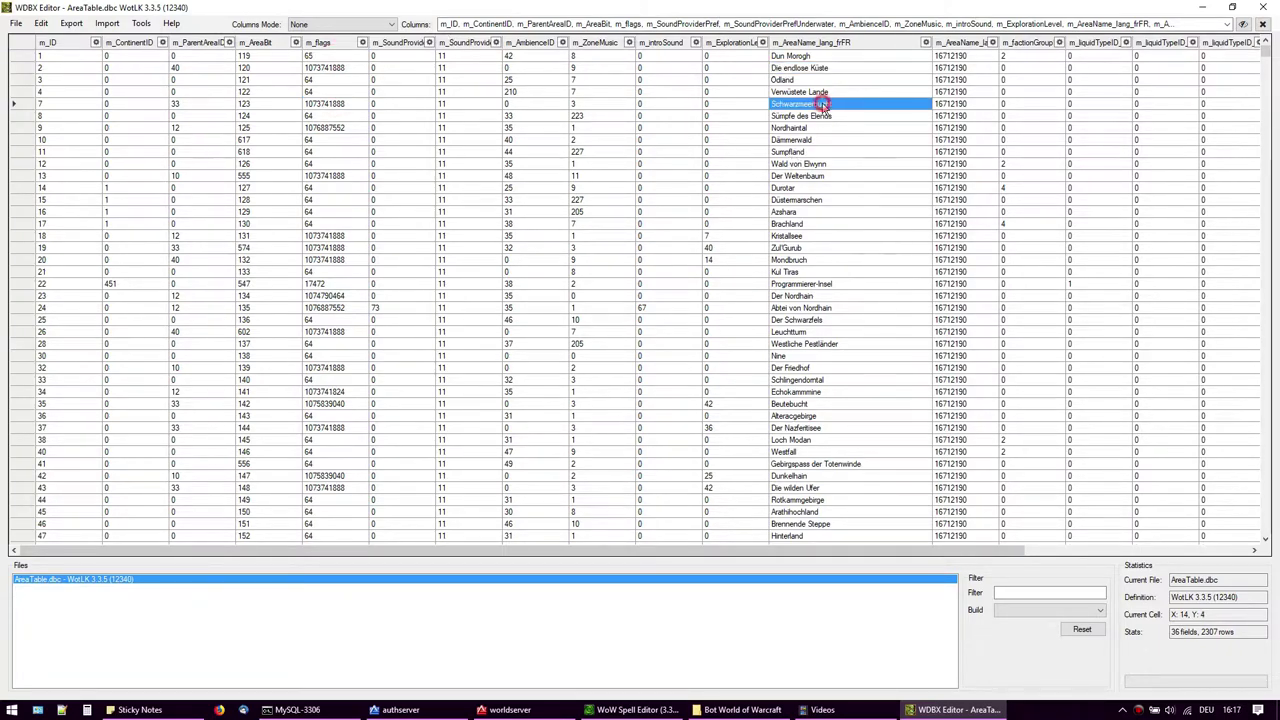
pyautogui.click(818, 249)
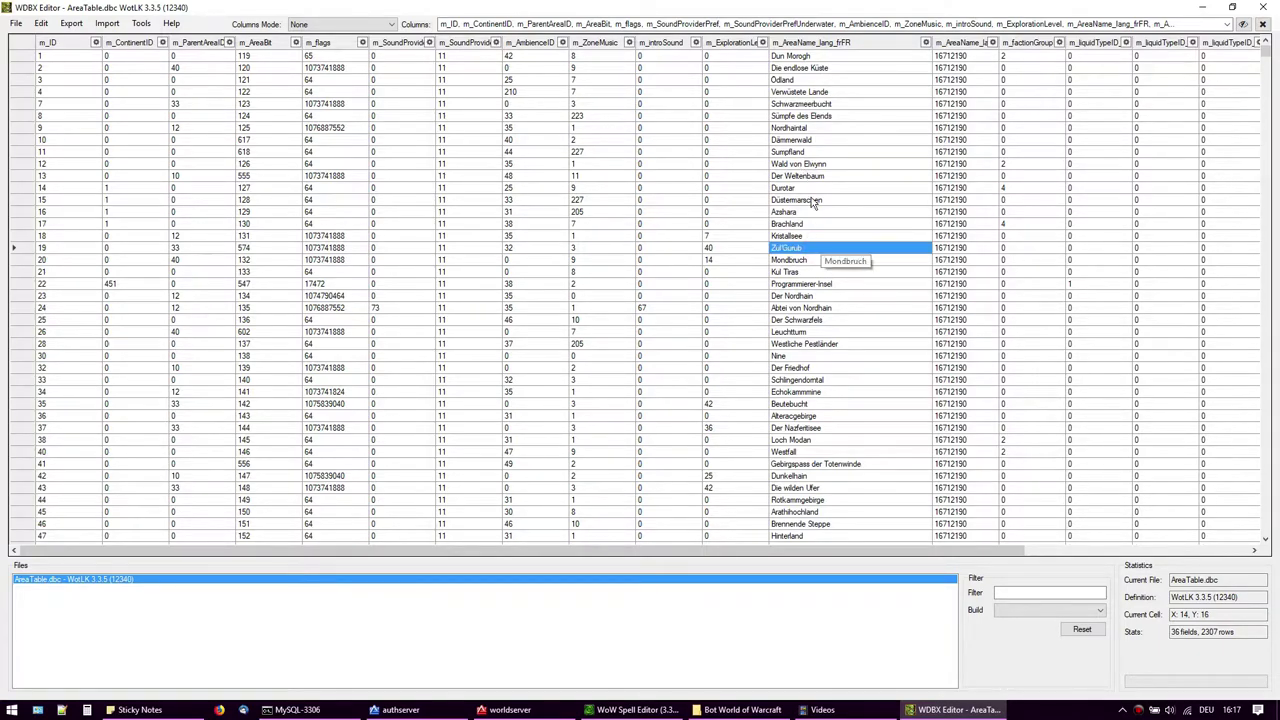
pyautogui.click(805, 151)
pyautogui.scroll(-13, 847, 385)
pyautogui.click(819, 368)
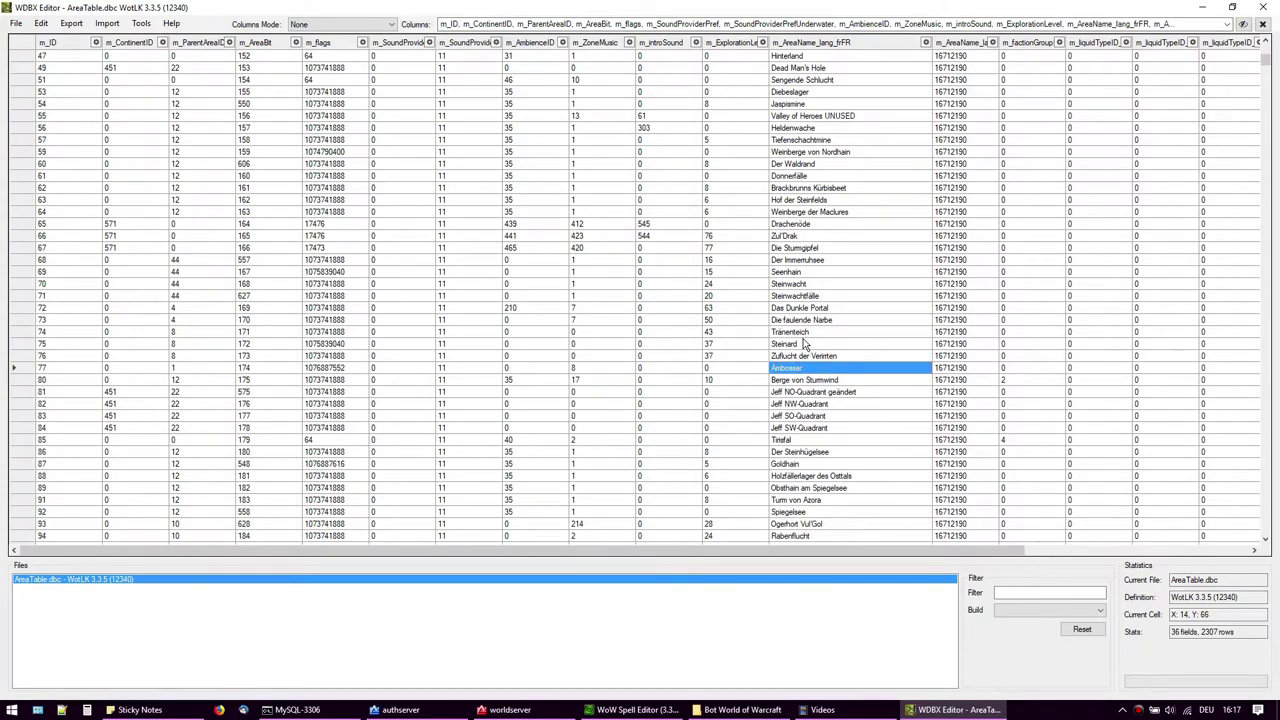
pyautogui.scroll(13, 820, 271)
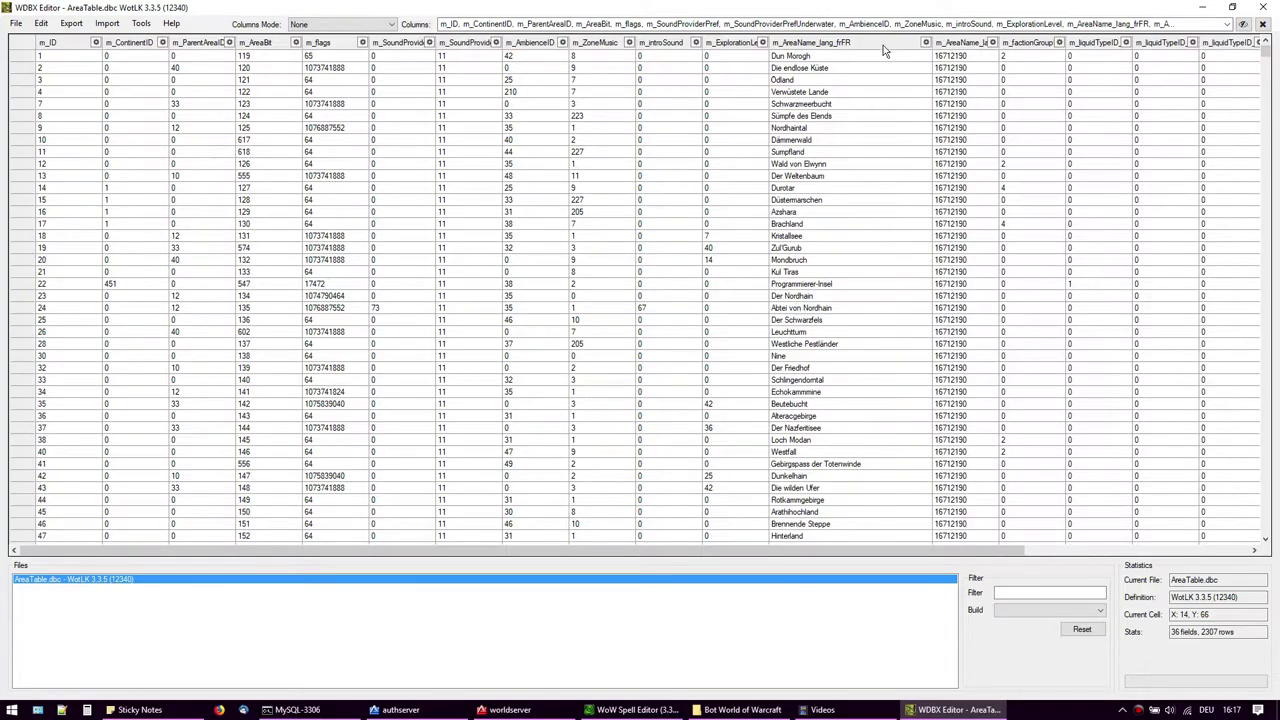
# Set the m_flags value of Dun Morogh to 1065
pyautogui.click(322, 58)
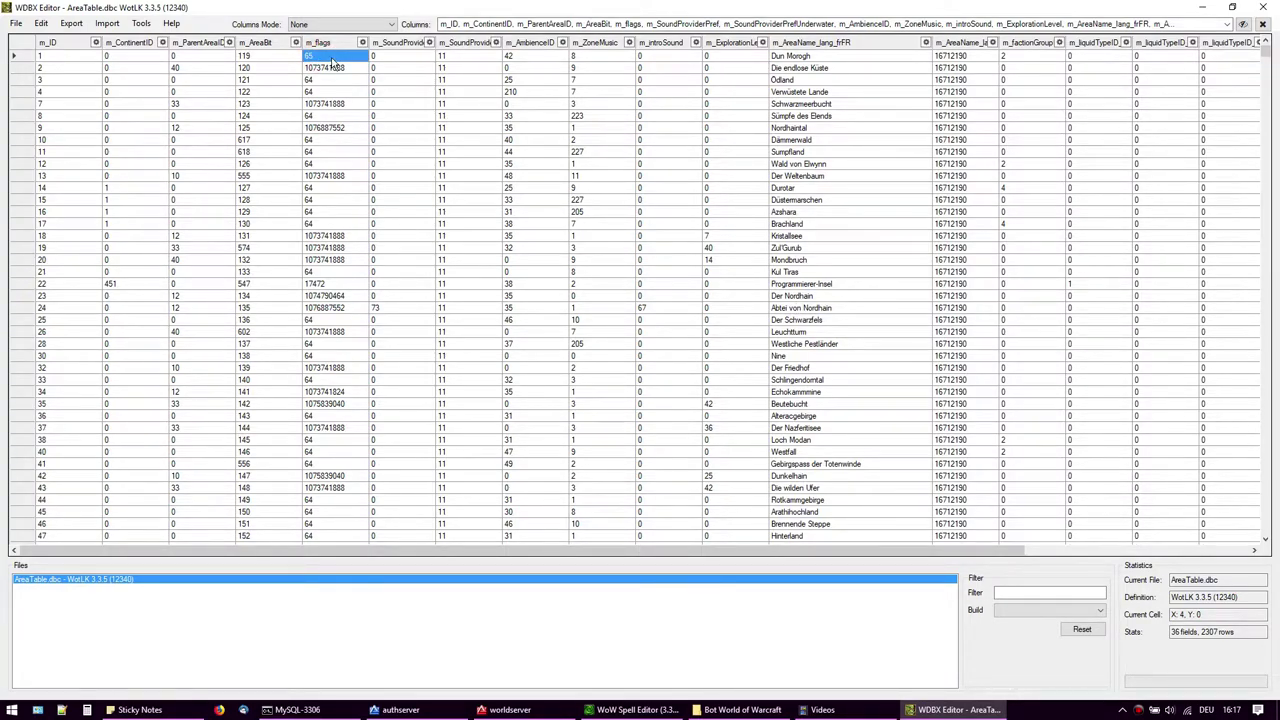
pyautogui.click(327, 57)
pyautogui.click(328, 130)
pyautogui.click(321, 57)
pyautogui.click(320, 57)
pyautogui.press('Return')
pyautogui.click(331, 58)
# Set the m_flags value of Ödland to 1064
pyautogui.doubleClick(337, 80)
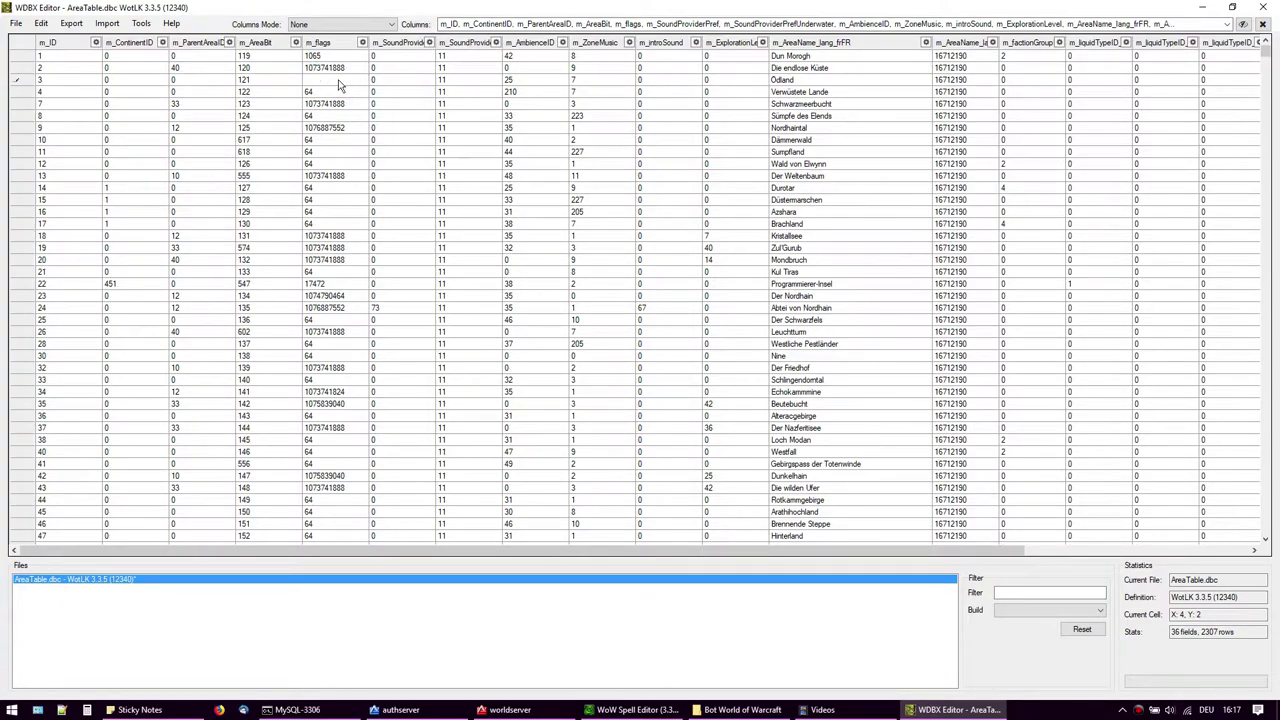
pyautogui.write('1064')
pyautogui.press('Return')
pyautogui.click(356, 68)
pyautogui.click(822, 68)
pyautogui.click(348, 68)
pyautogui.press('BackSpace')
pyautogui.press('Escape')
pyautogui.click(350, 67)
pyautogui.click(351, 64)
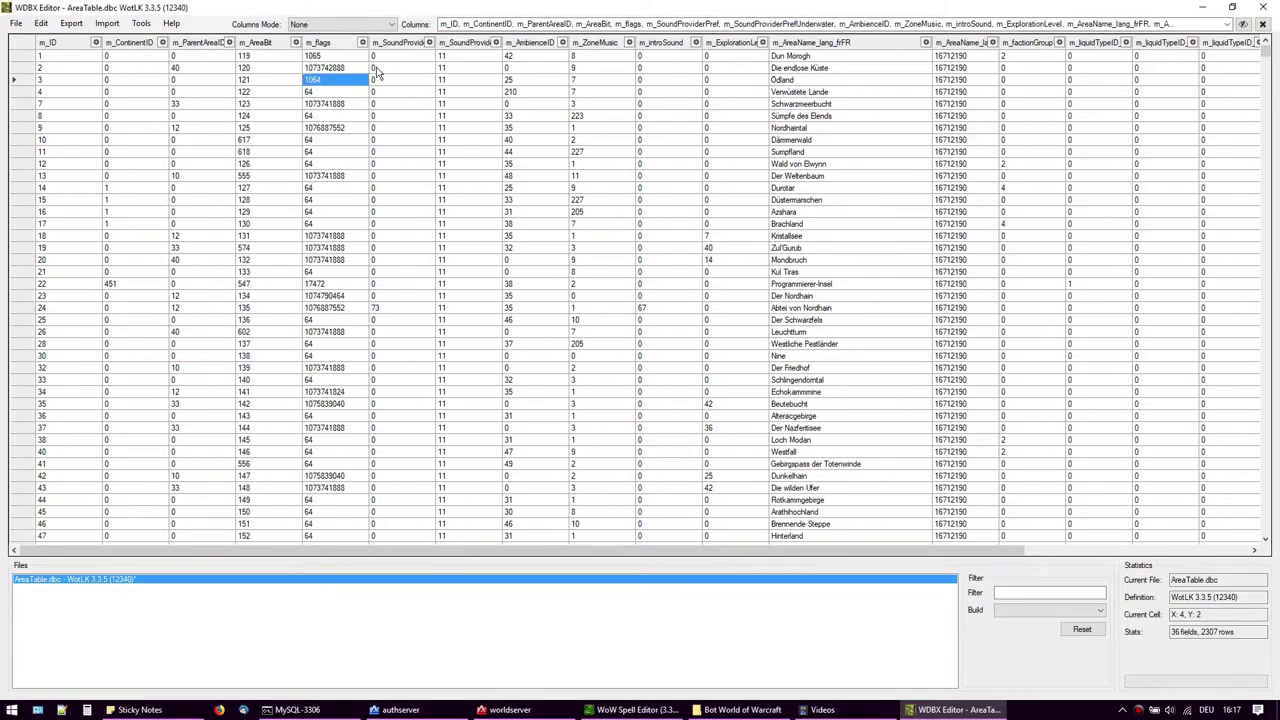
pyautogui.click(351, 60)
# Check further area names in the list and set the m_flags value of Verwüstete Lande to 1064
pyautogui.scroll(-2, 351, 67)
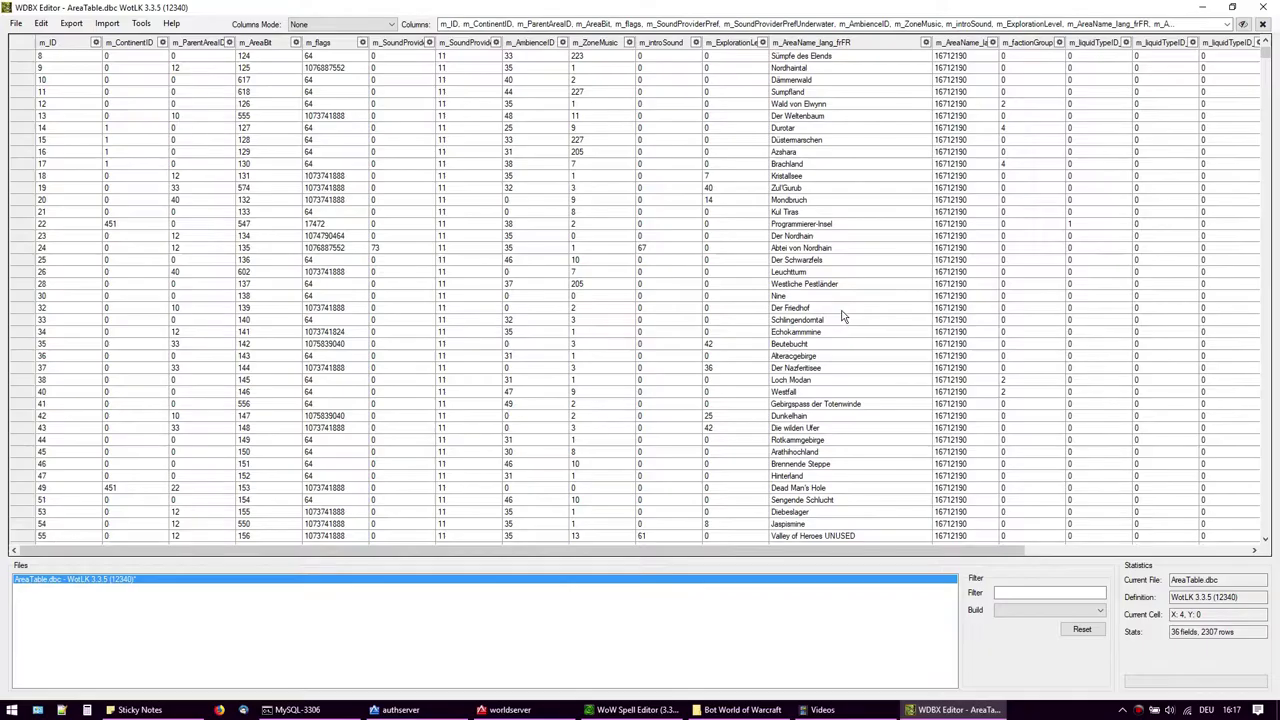
pyautogui.click(846, 280)
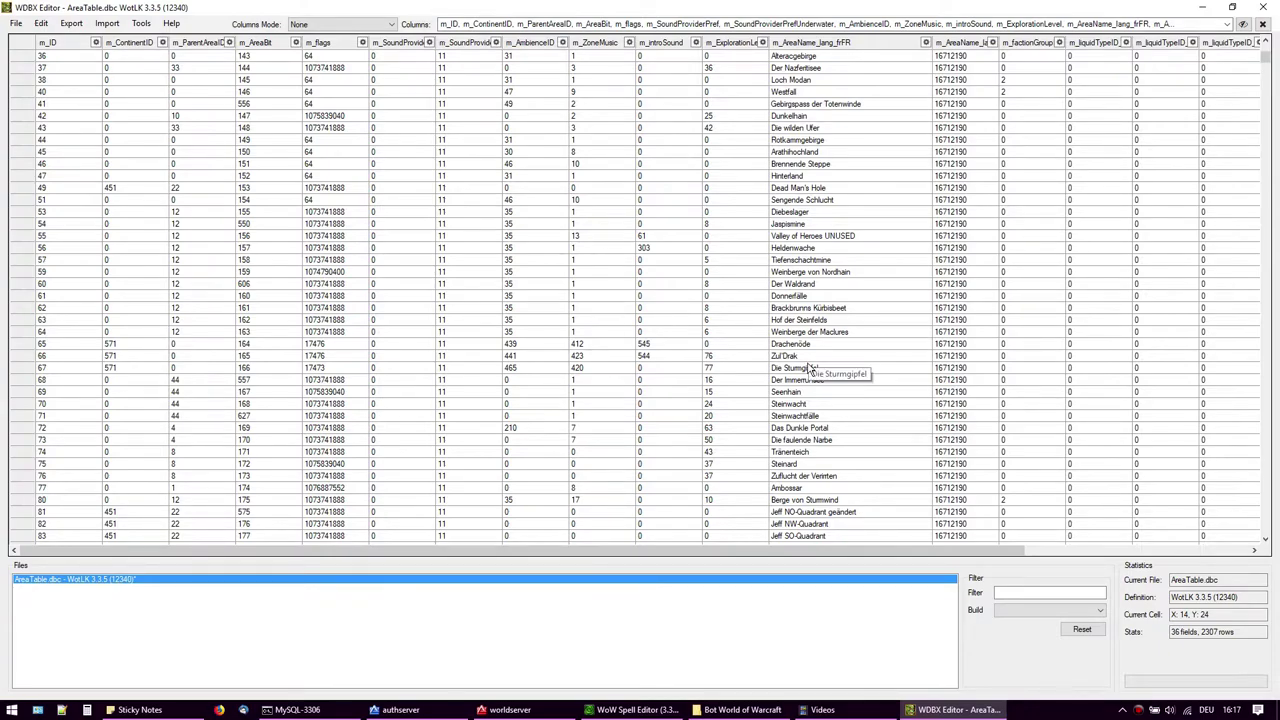
pyautogui.click(805, 308)
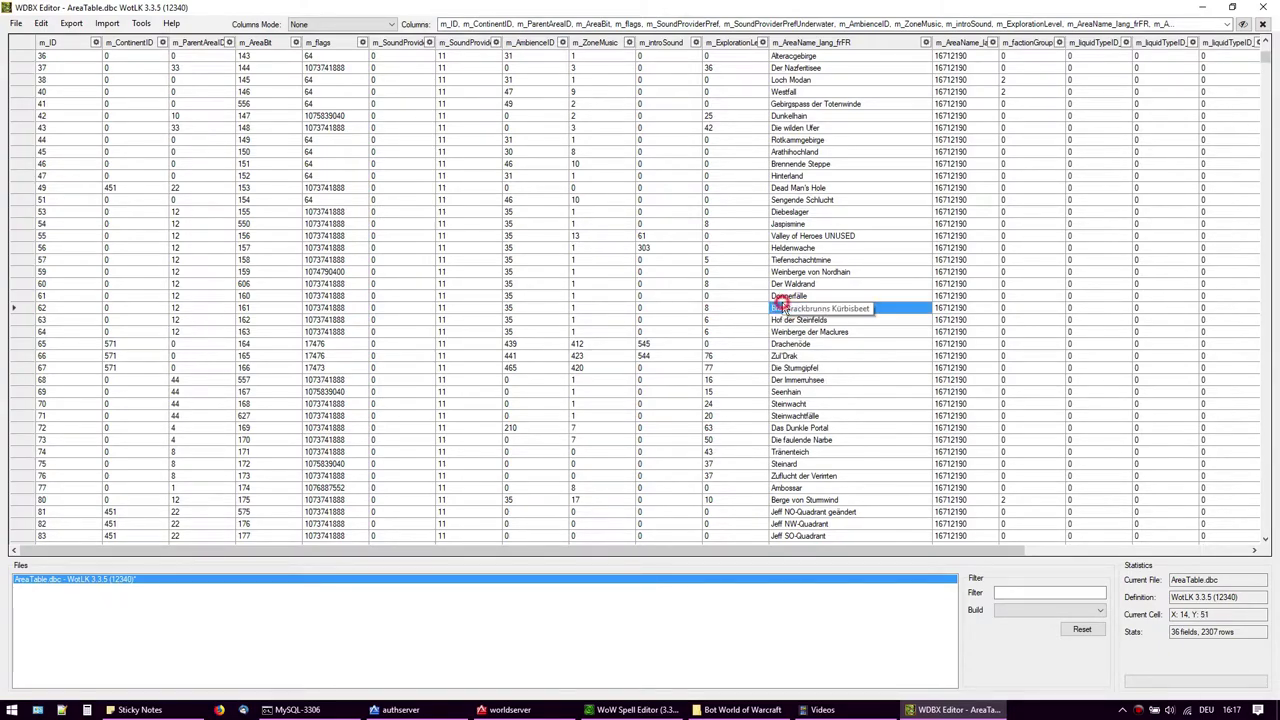
pyautogui.scroll(10, 800, 224)
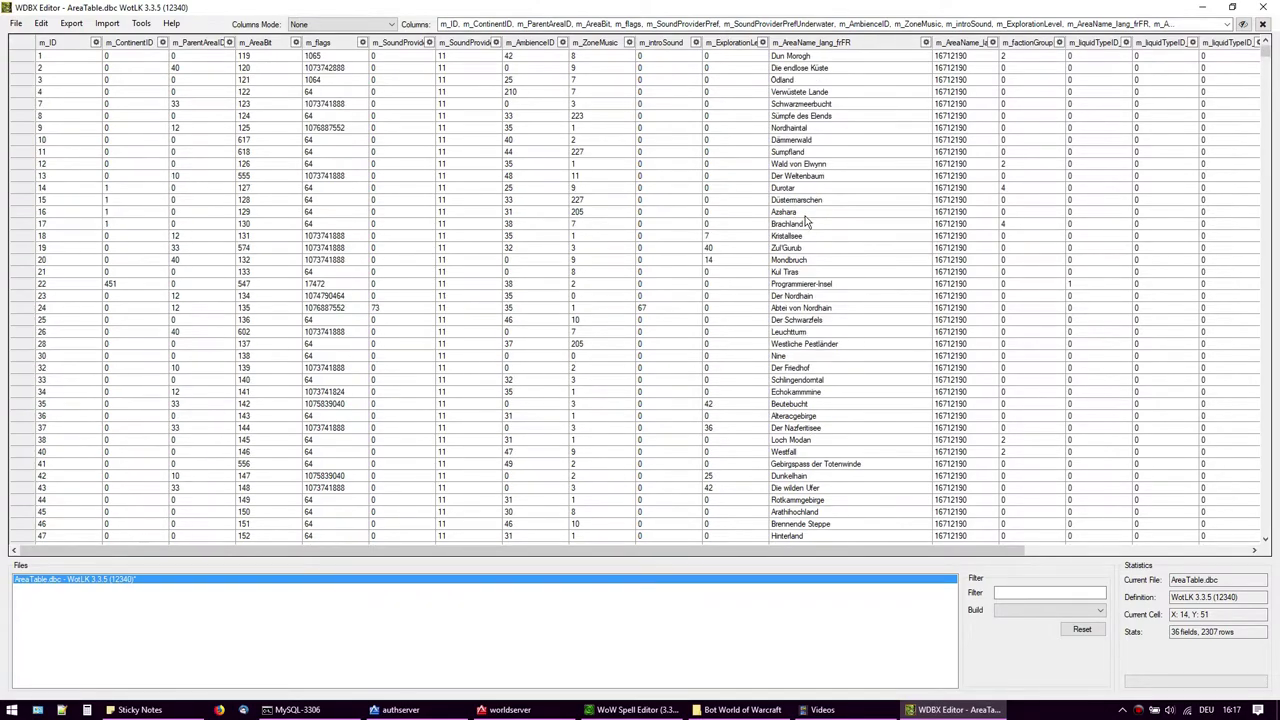
pyautogui.click(338, 115)
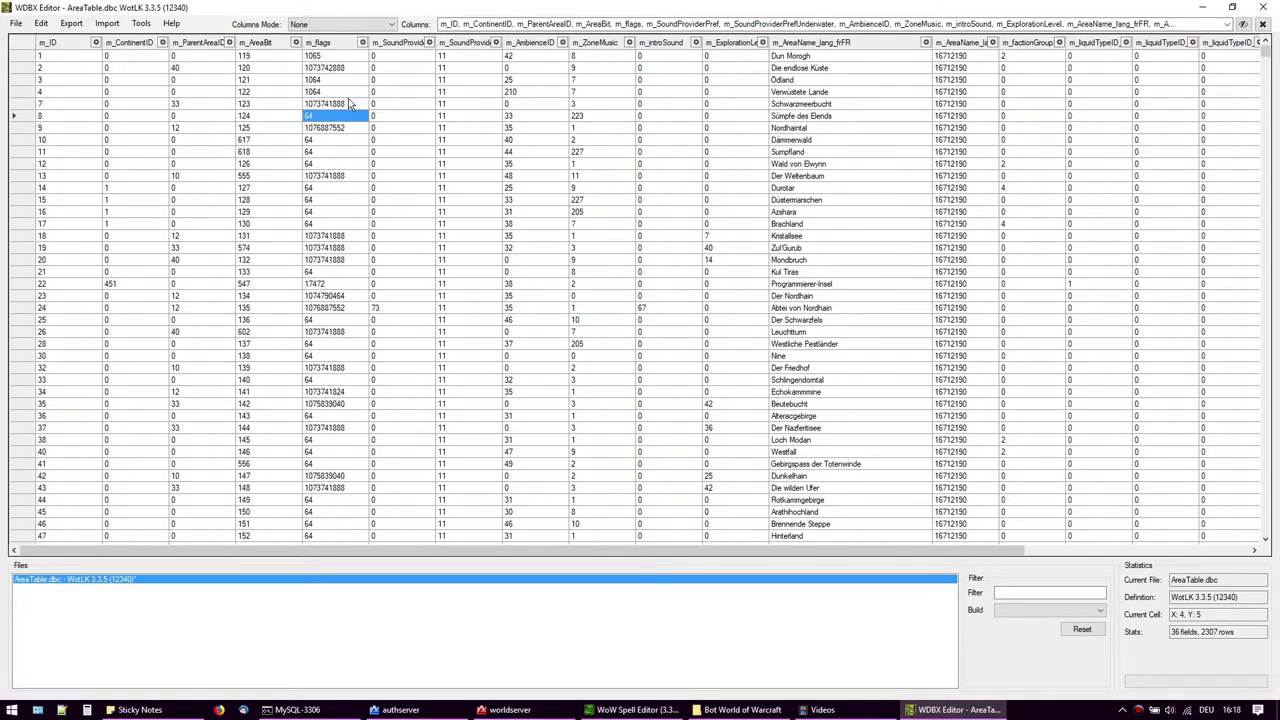
# Set the m_flags value of Durotar to 1064
pyautogui.click(366, 212)
pyautogui.click(346, 189)
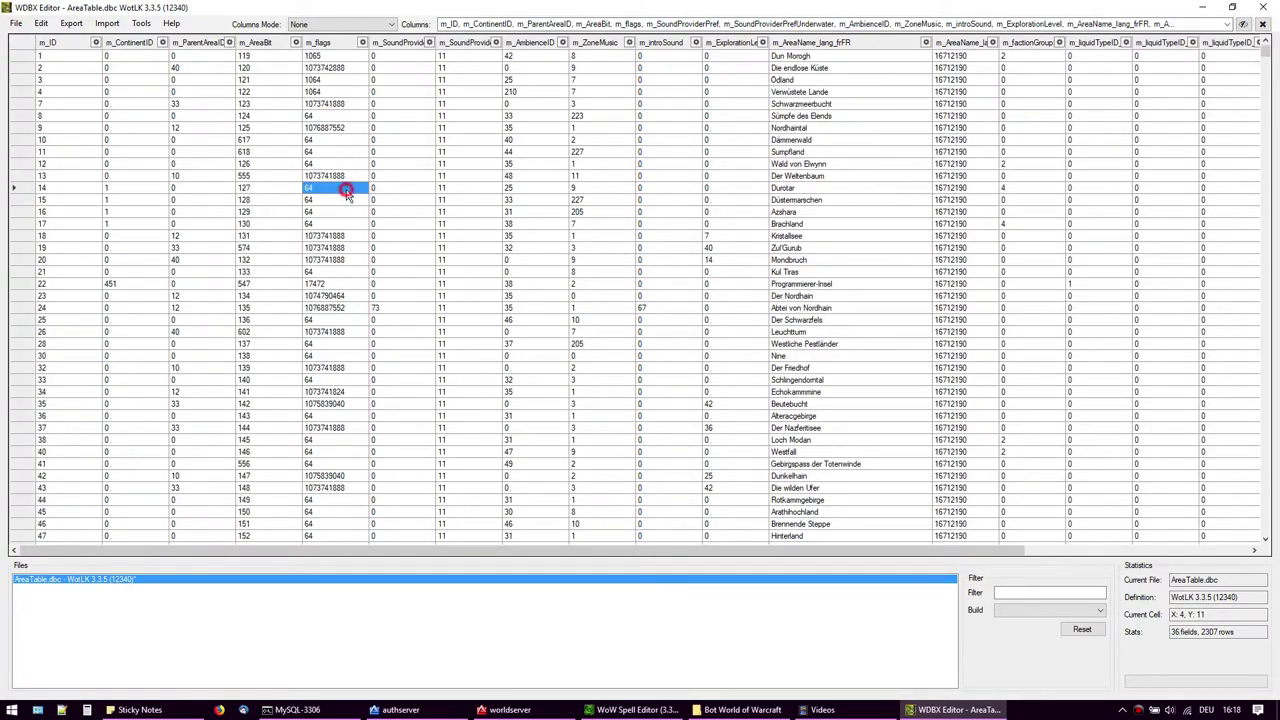
pyautogui.write('1064')
pyautogui.press('Return')
pyautogui.click(346, 190)
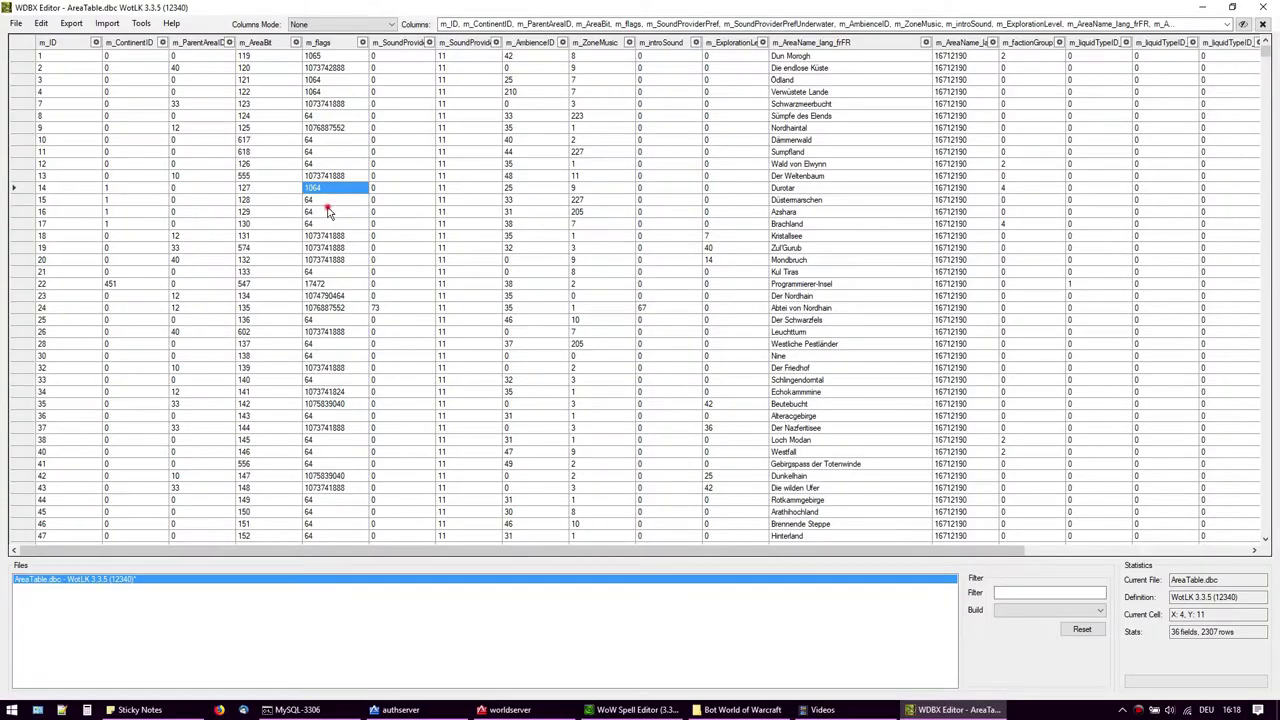
pyautogui.click(330, 212)
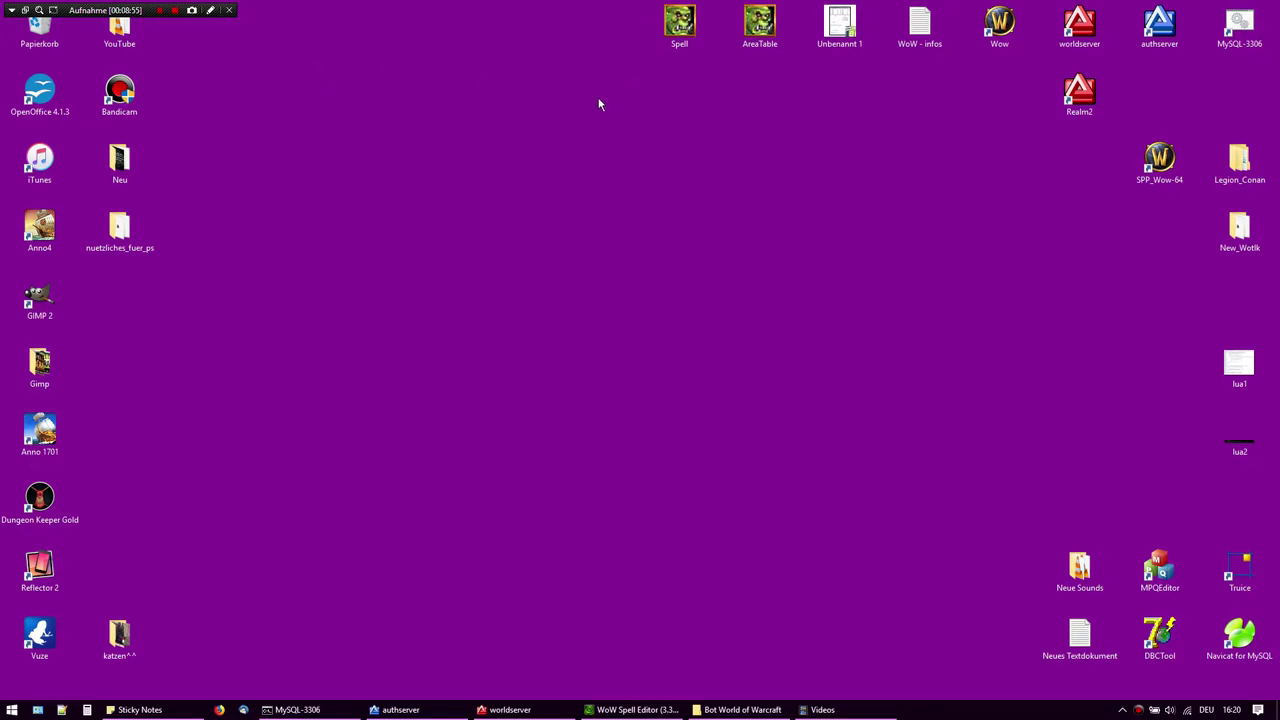
pyautogui.moveTo(786, 140); pyautogui.dragTo(606, 10)
pyautogui.click(537, 266)
pyautogui.moveTo(801, 85); pyautogui.dragTo(620, 10)
pyautogui.click(841, 195)
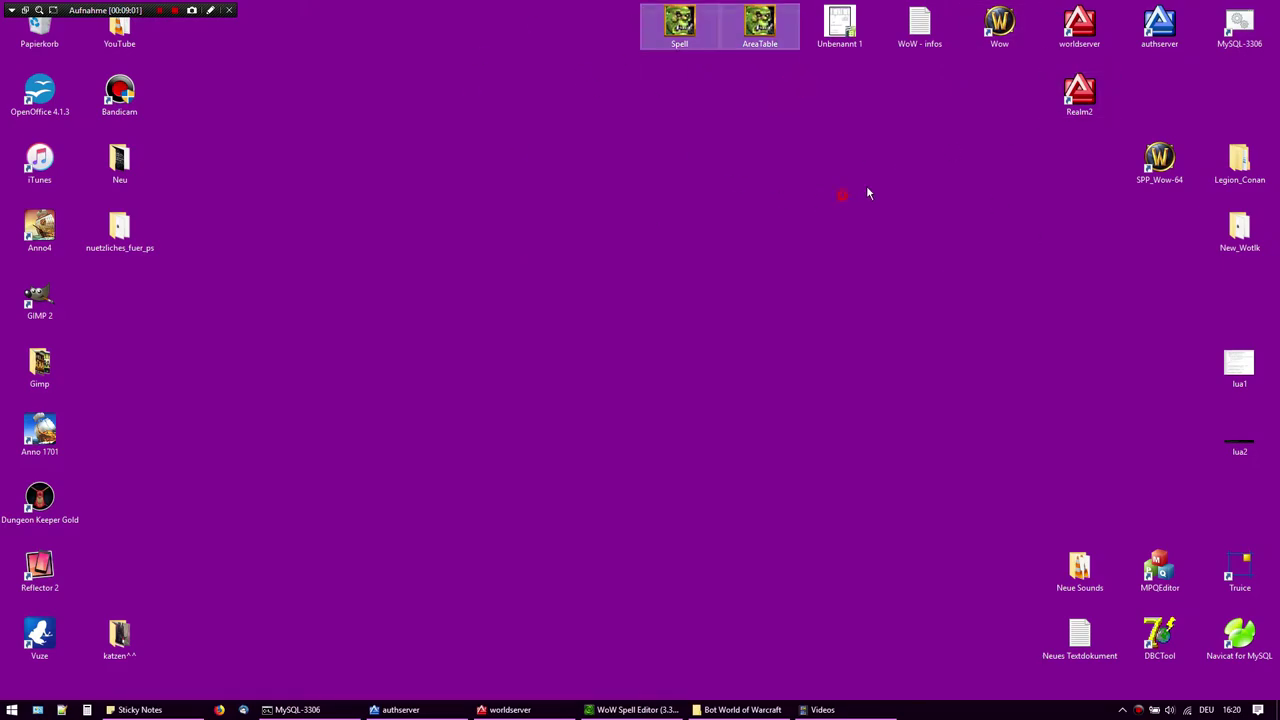
# Open the file location of the worldserver shortcut and go into the dbc folder inside BotCoreServer
pyautogui.doubleClick(1069, 35)
pyautogui.rightClick(1069, 35)
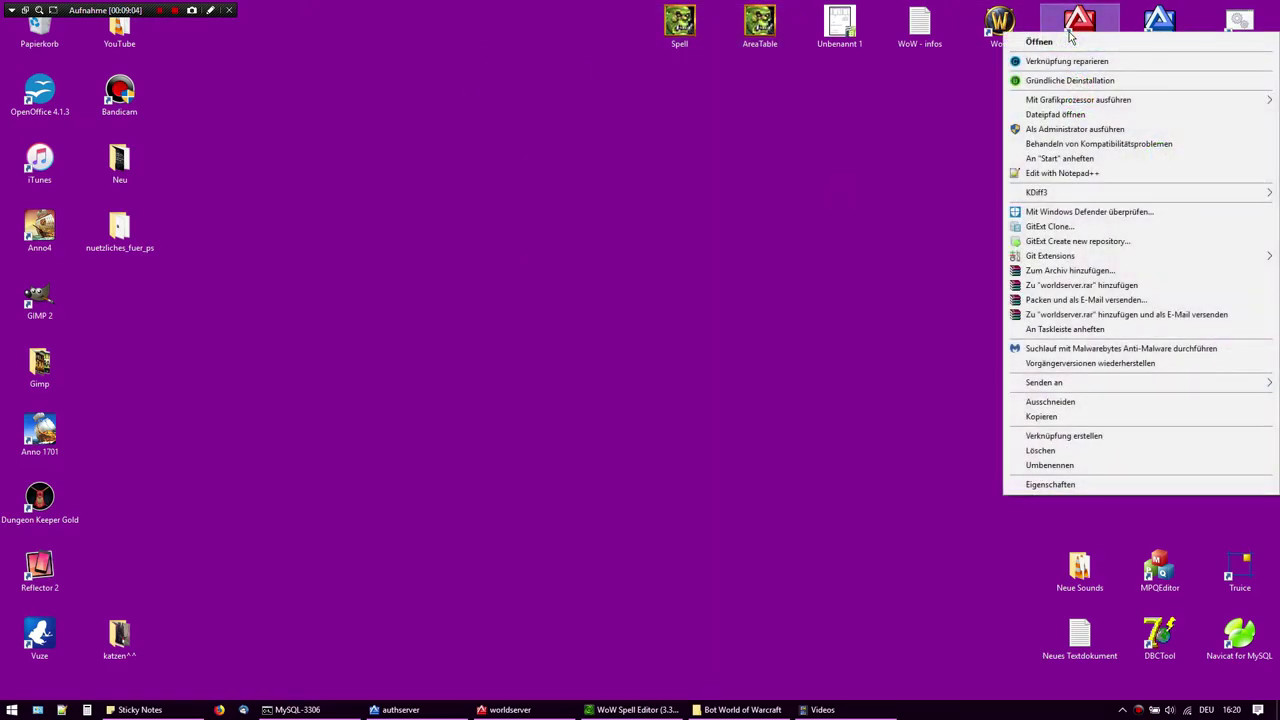
pyautogui.click(535, 270)
pyautogui.scroll(5, 472, 250)
pyautogui.doubleClick(446, 224)
pyautogui.moveTo(493, 155); pyautogui.dragTo(354, 54)
pyautogui.moveTo(830, 384); pyautogui.dragTo(1066, 590)
pyautogui.click(622, 262)
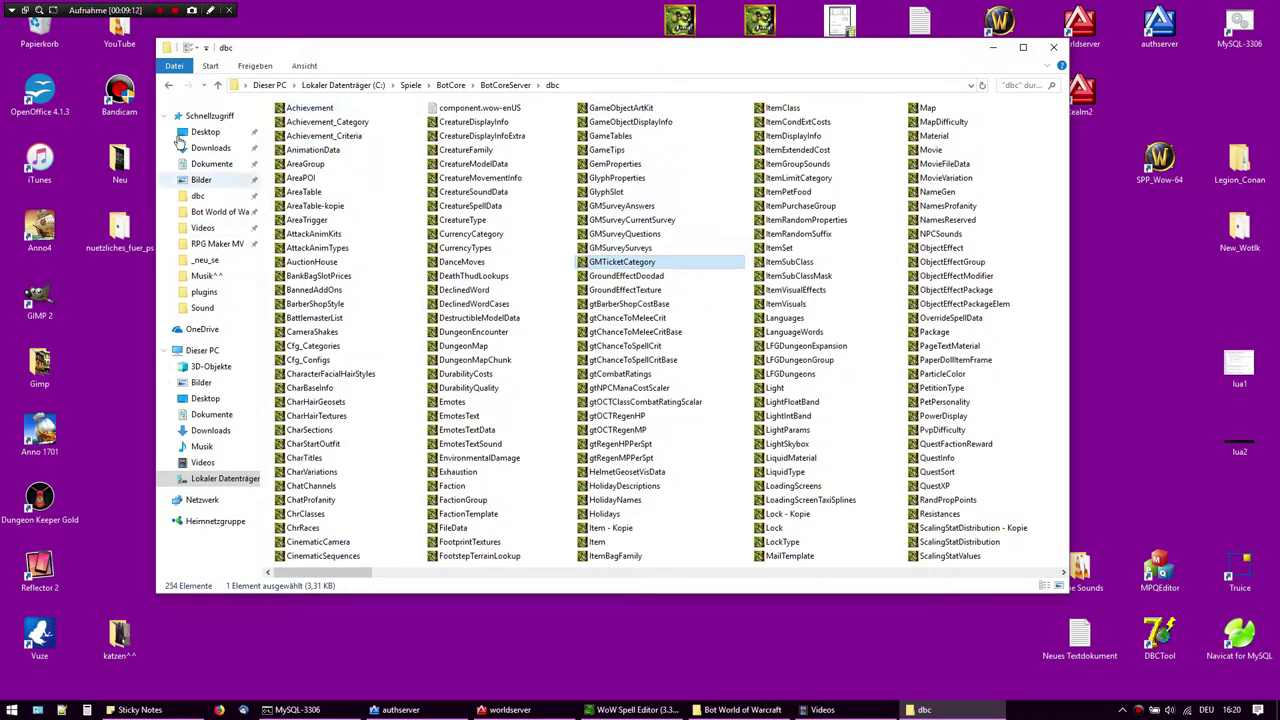
# Move the dbc folder window around the desktop to compare its contents with the edited Spell and AreaTable files
pyautogui.click(379, 51)
pyautogui.moveTo(395, 71); pyautogui.dragTo(401, 74)
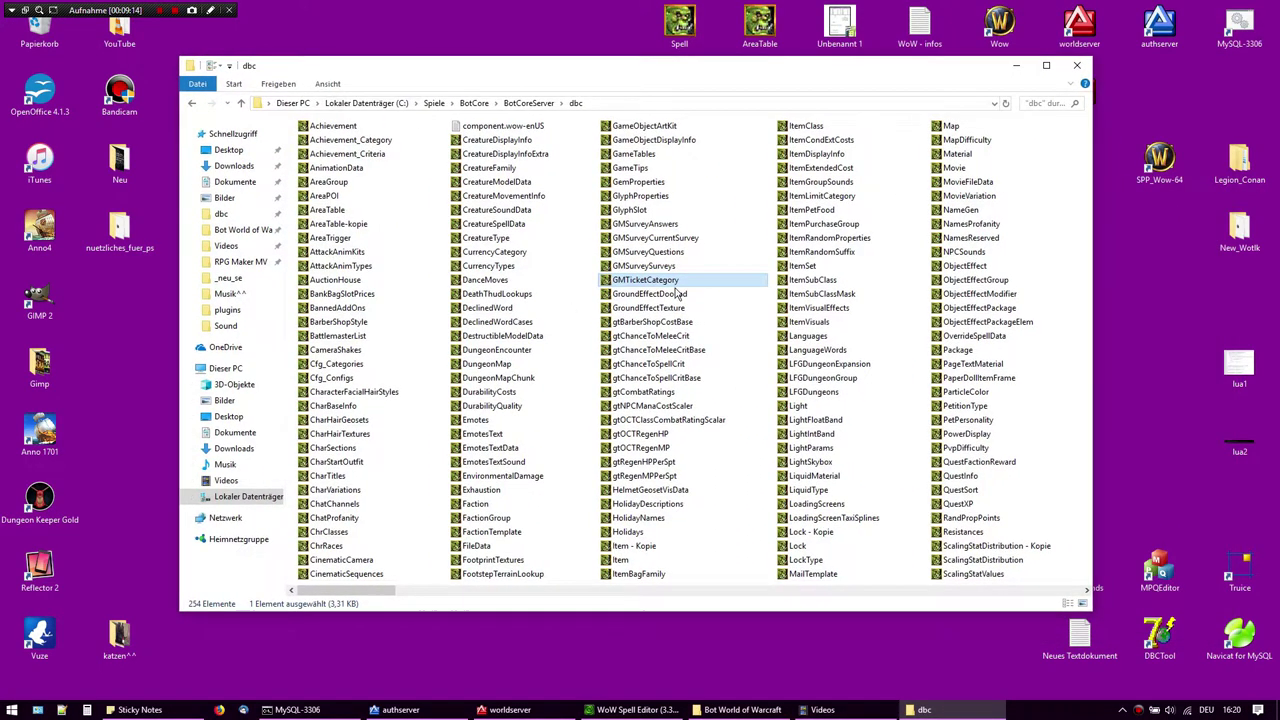
pyautogui.moveTo(665, 75)
pyautogui.mouseDown()
pyautogui.moveTo(705, 99)
pyautogui.moveTo(694, 74)
pyautogui.moveTo(685, 88)
pyautogui.mouseUp()
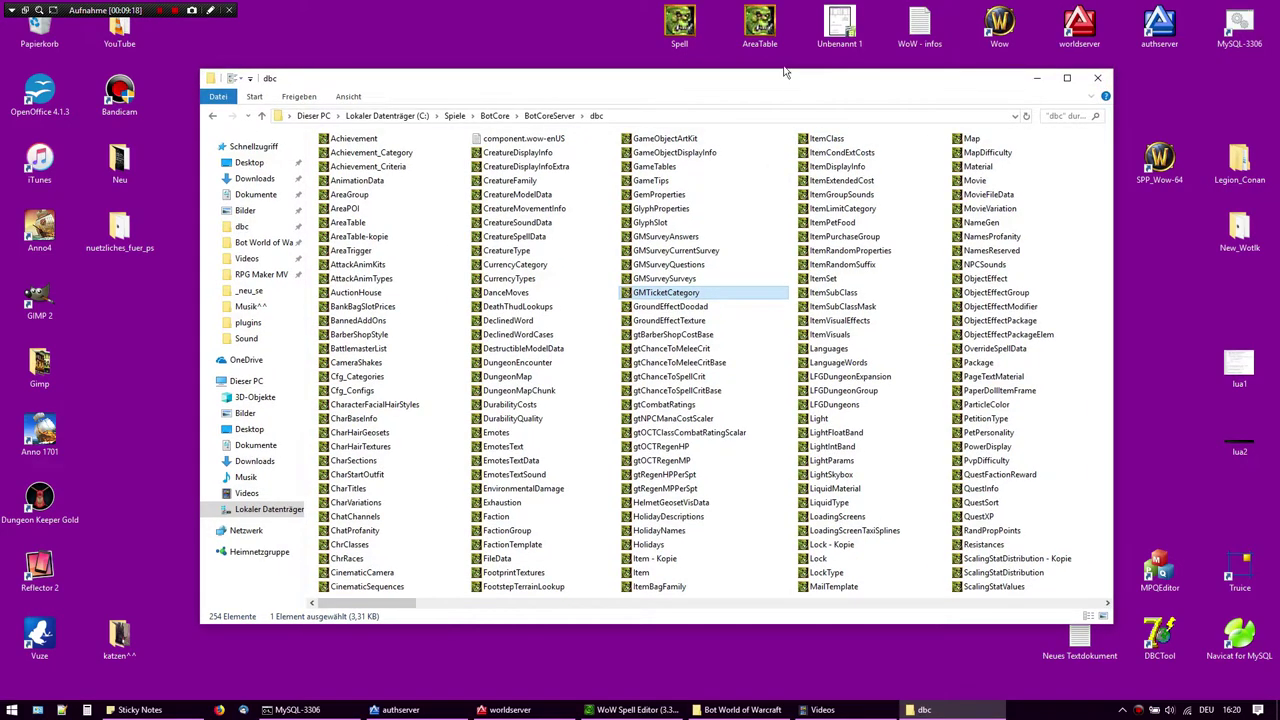
pyautogui.moveTo(589, 37); pyautogui.dragTo(769, 43)
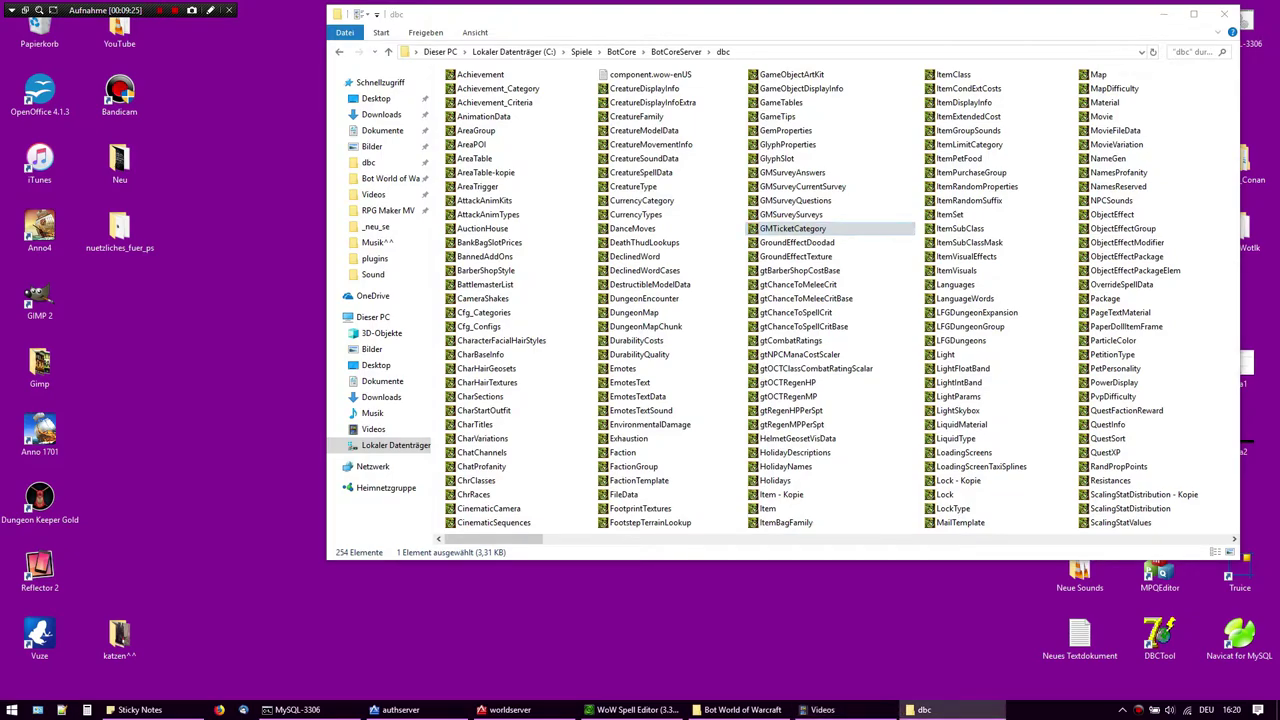
# Examine Spell.dbc in the DBFilesClient folder of patch-4.MPQ, and close the archive and the dbc folder
pyautogui.click(920, 709)
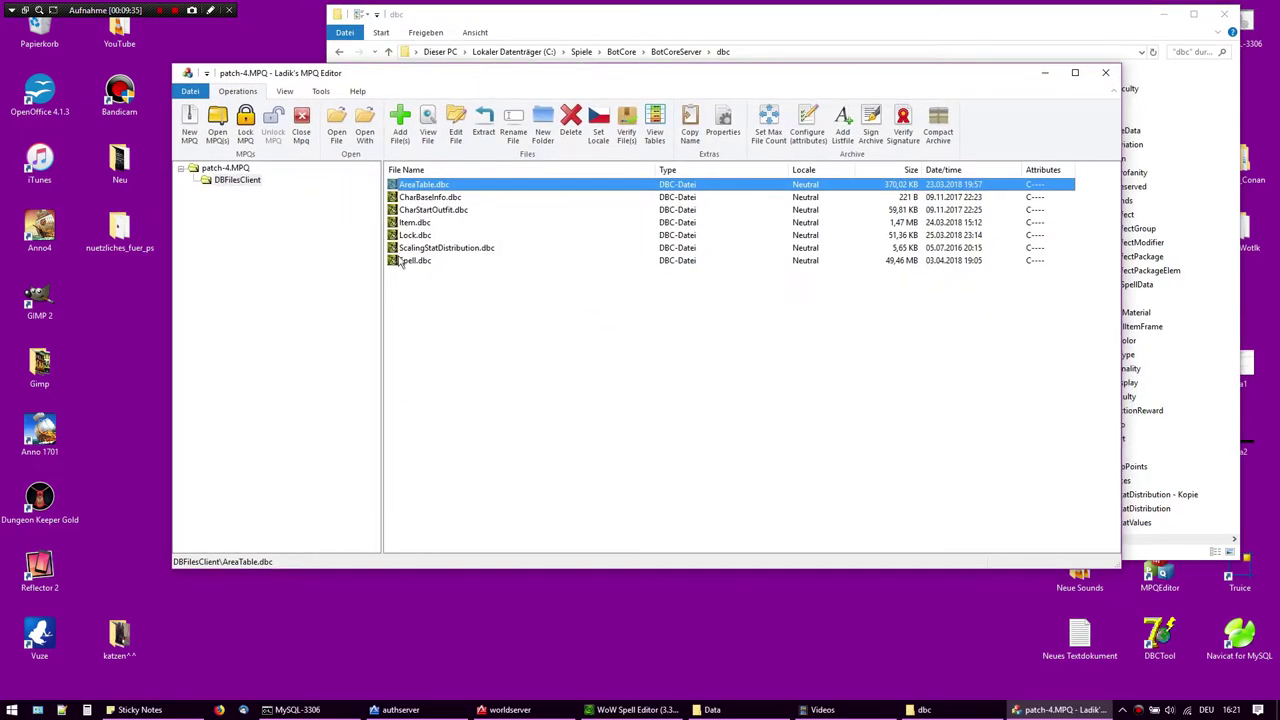
pyautogui.click(414, 260)
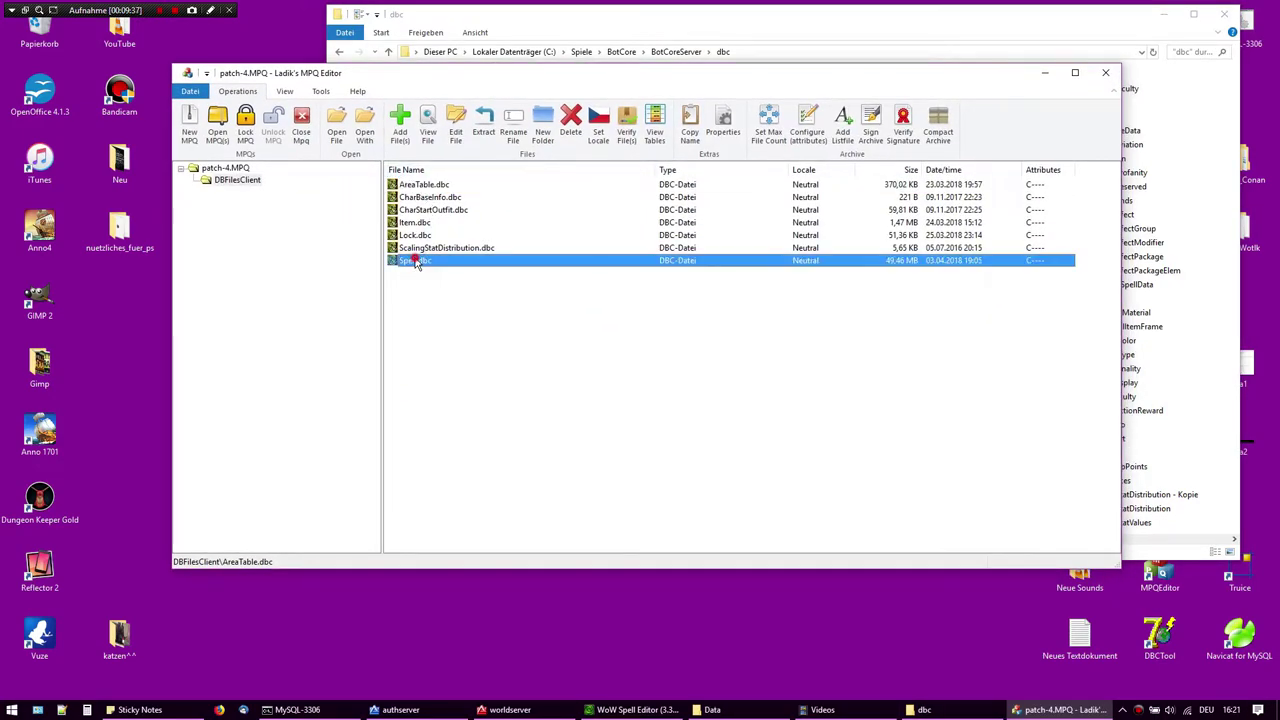
pyautogui.moveTo(493, 84); pyautogui.dragTo(449, 126)
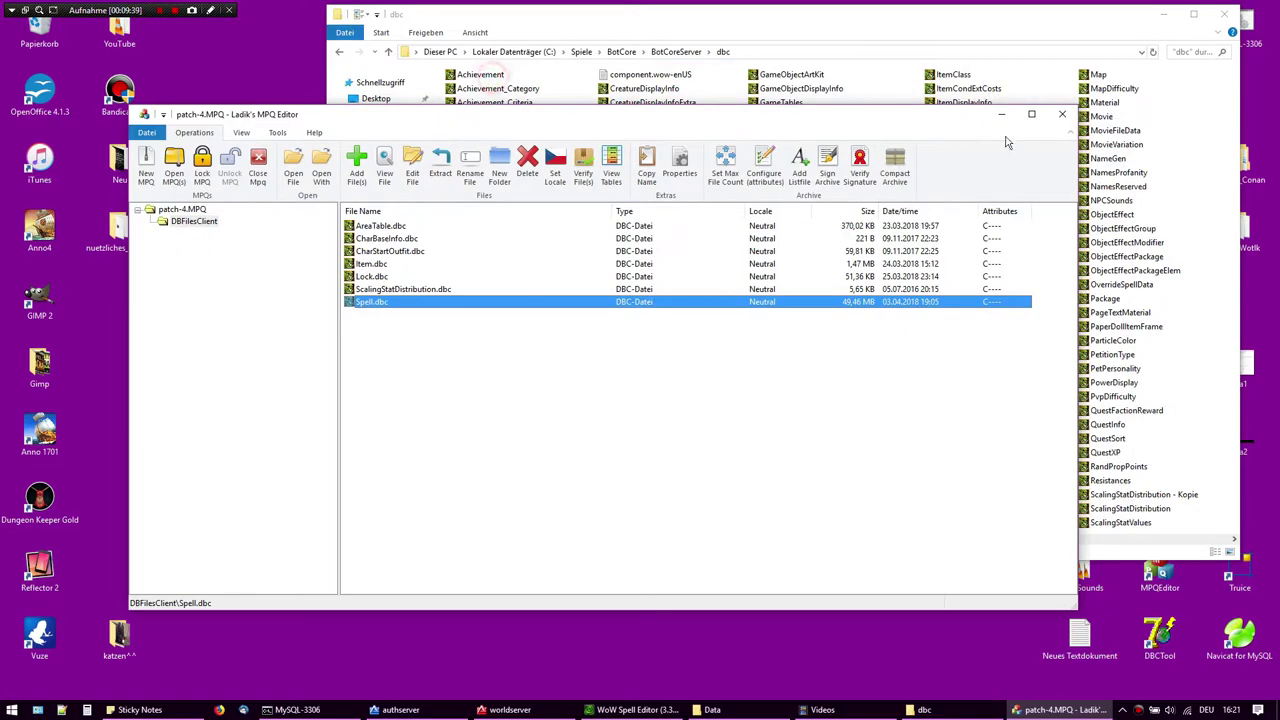
pyautogui.click(1061, 114)
pyautogui.click(1222, 16)
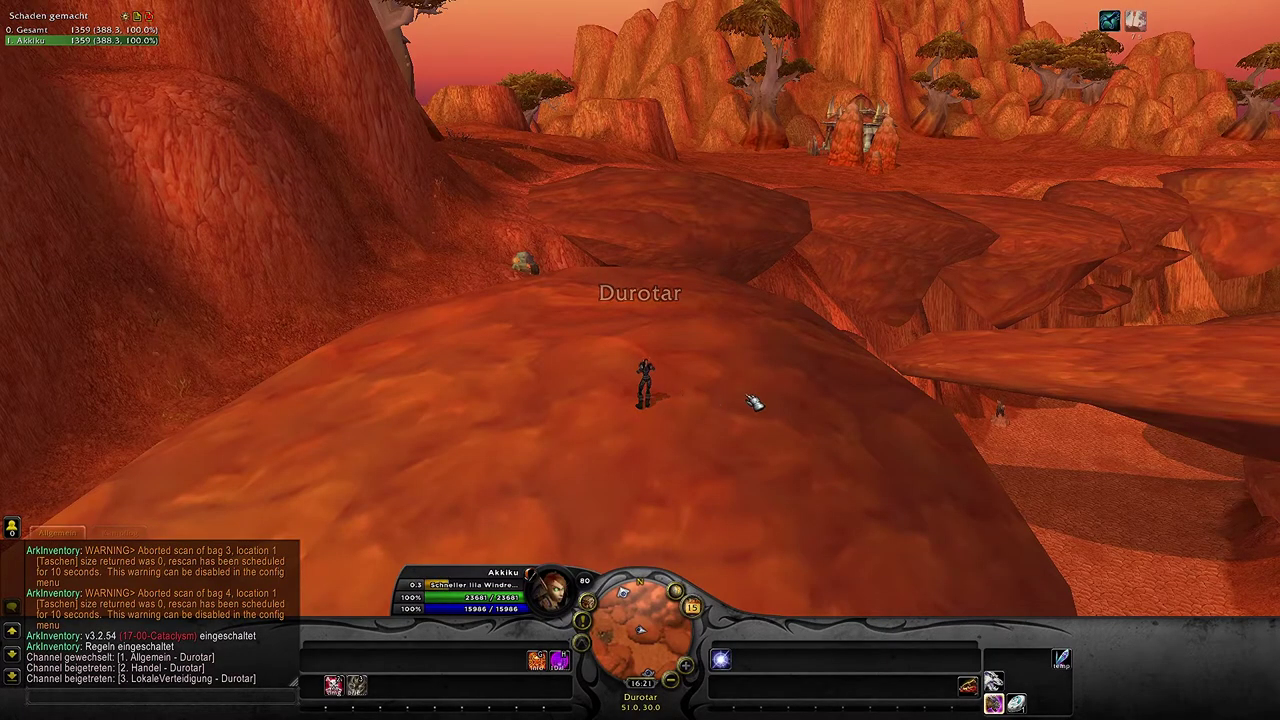
# Test flying in Durotar by summoning the flying mount, taking off from the cliff and landing on the ground
pyautogui.press('w')
pyautogui.press('space')
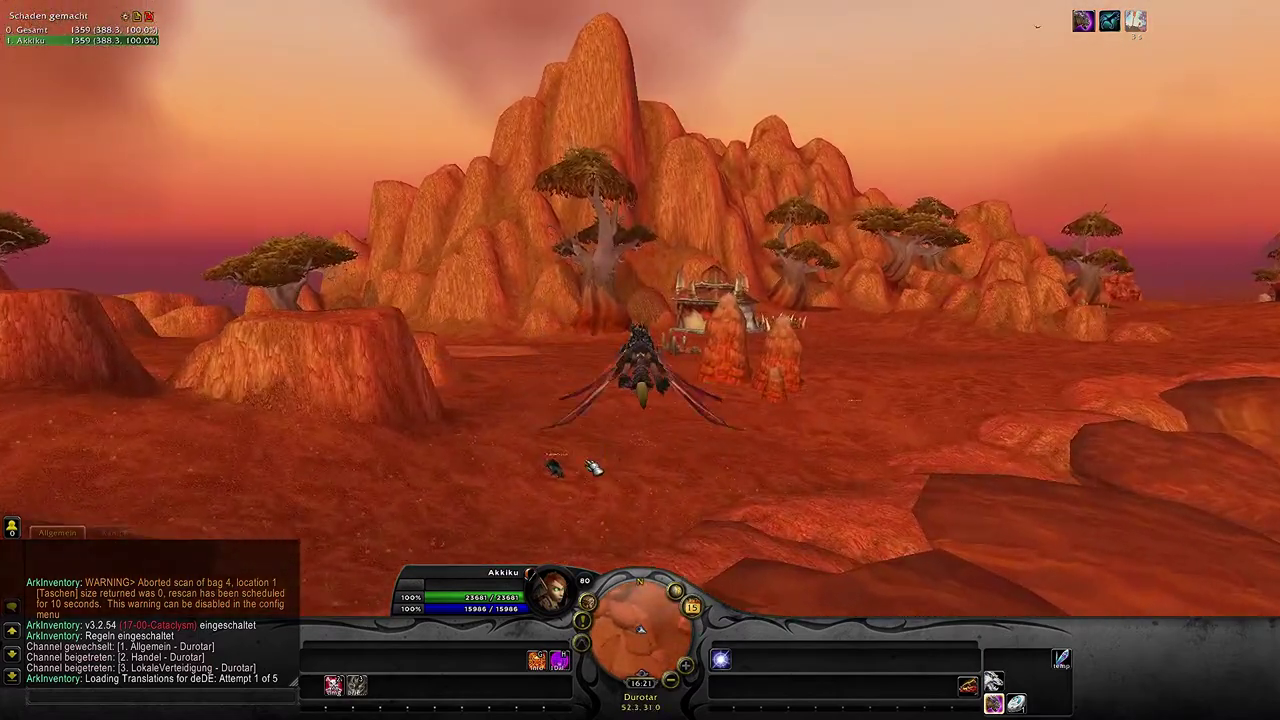
pyautogui.moveTo(769, 429); pyautogui.dragTo(705, 470)
pyautogui.press('w')
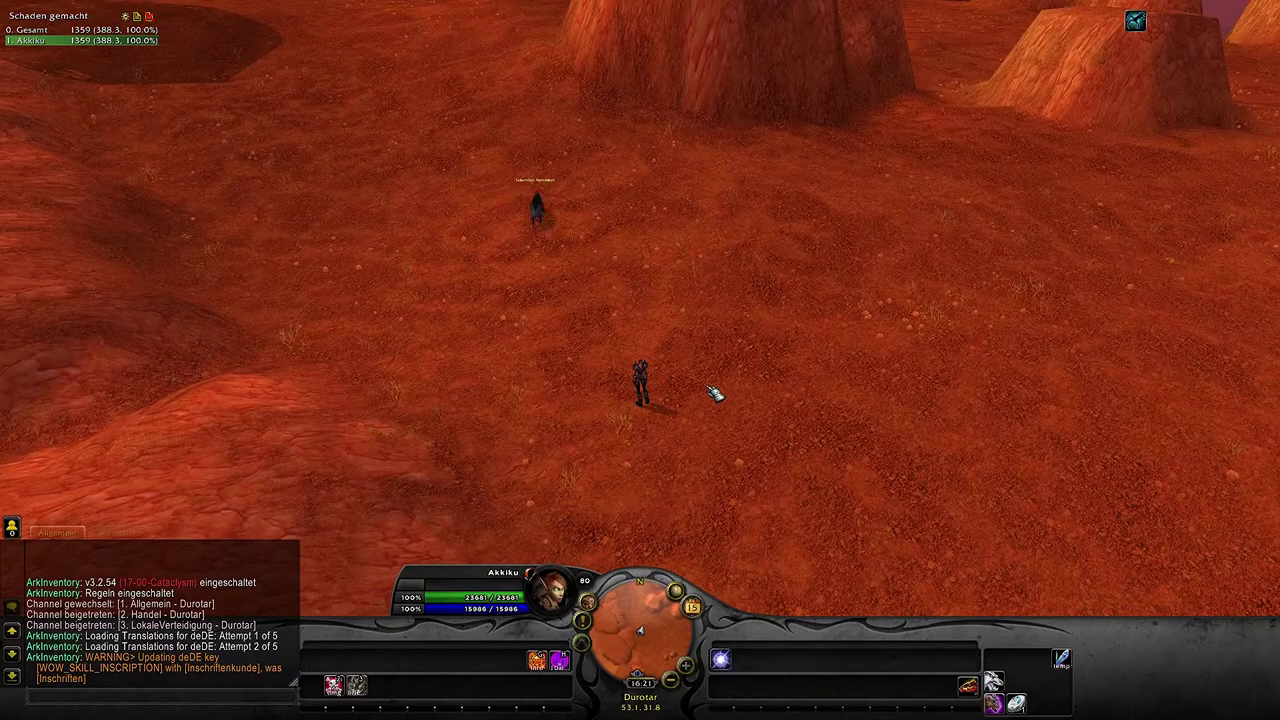
# Run the .gps chat command to display the character's current map, zone and area IDs
pyautogui.press('Return')
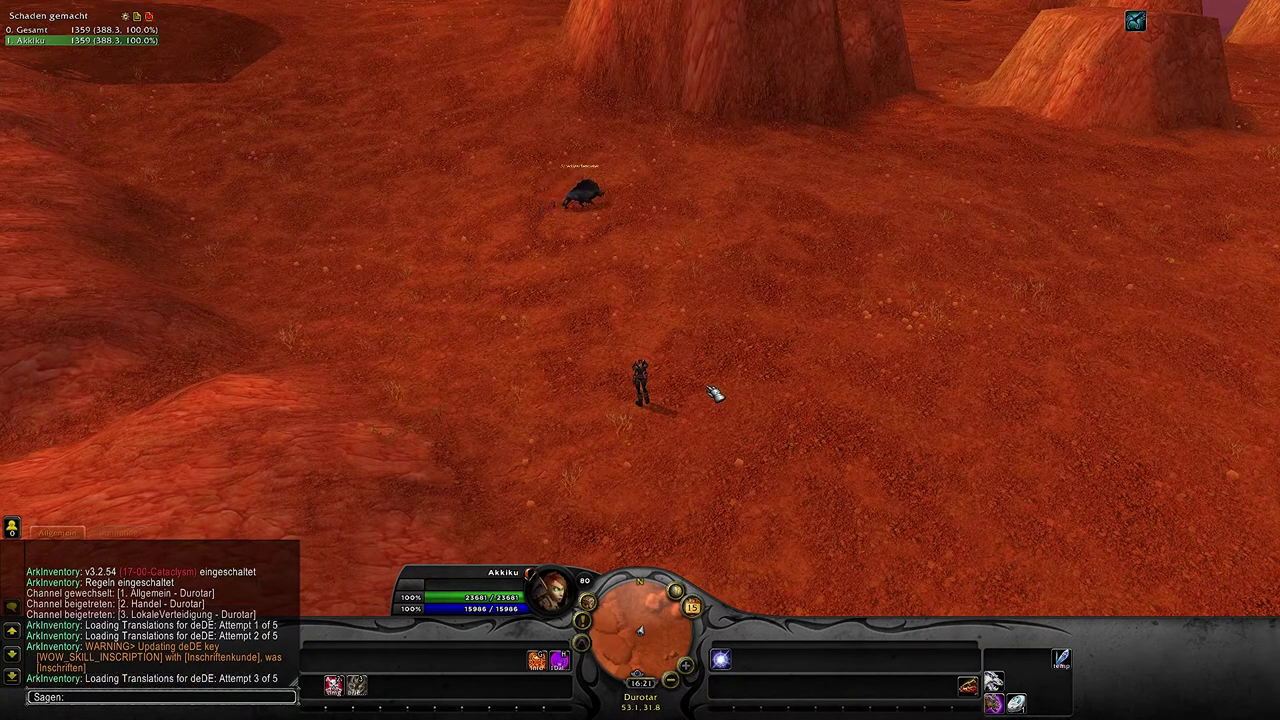
pyautogui.write('.gps')
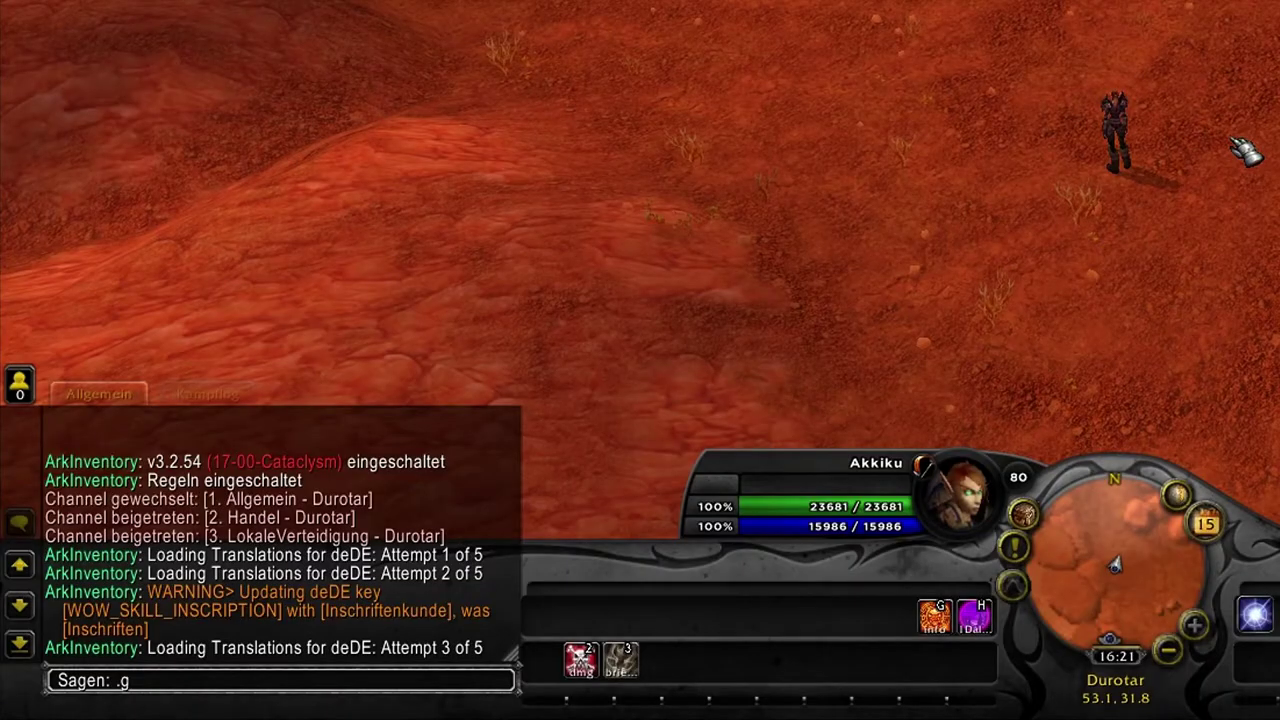
pyautogui.press('Return')
pyautogui.moveTo(1170, 156); pyautogui.dragTo(906, 134)
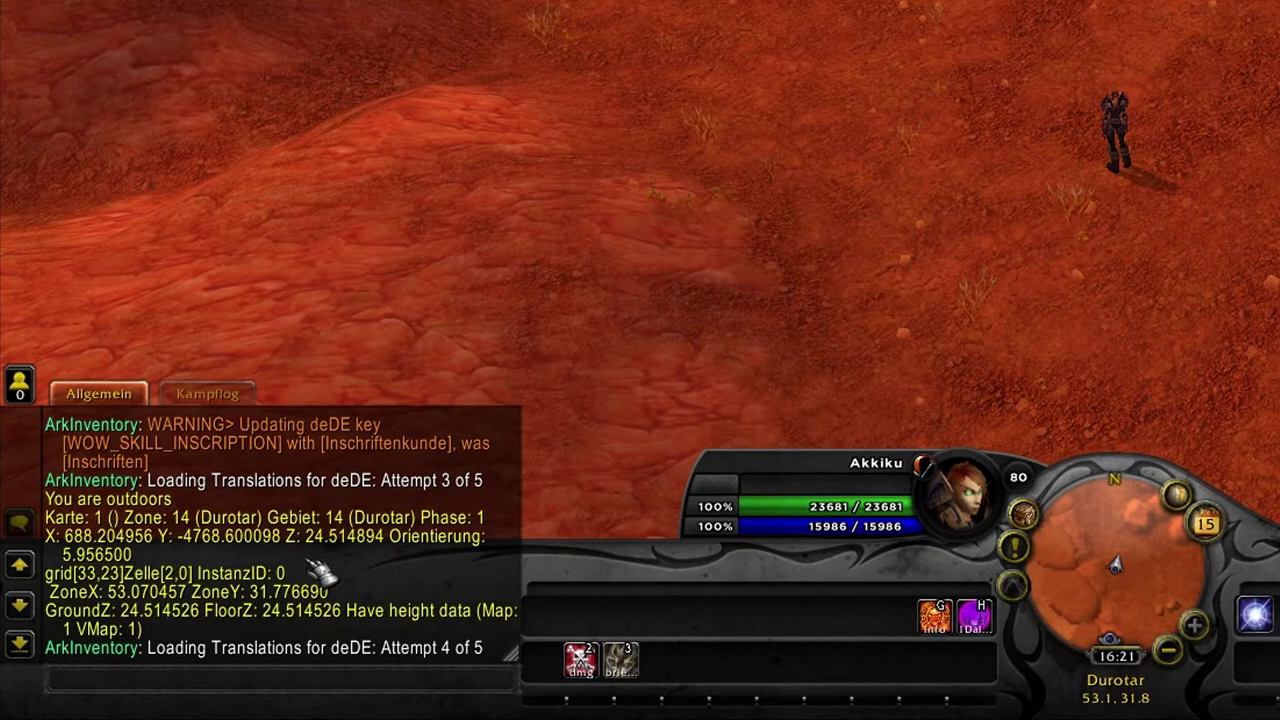
pyautogui.moveTo(880, 228); pyautogui.dragTo(760, 300)
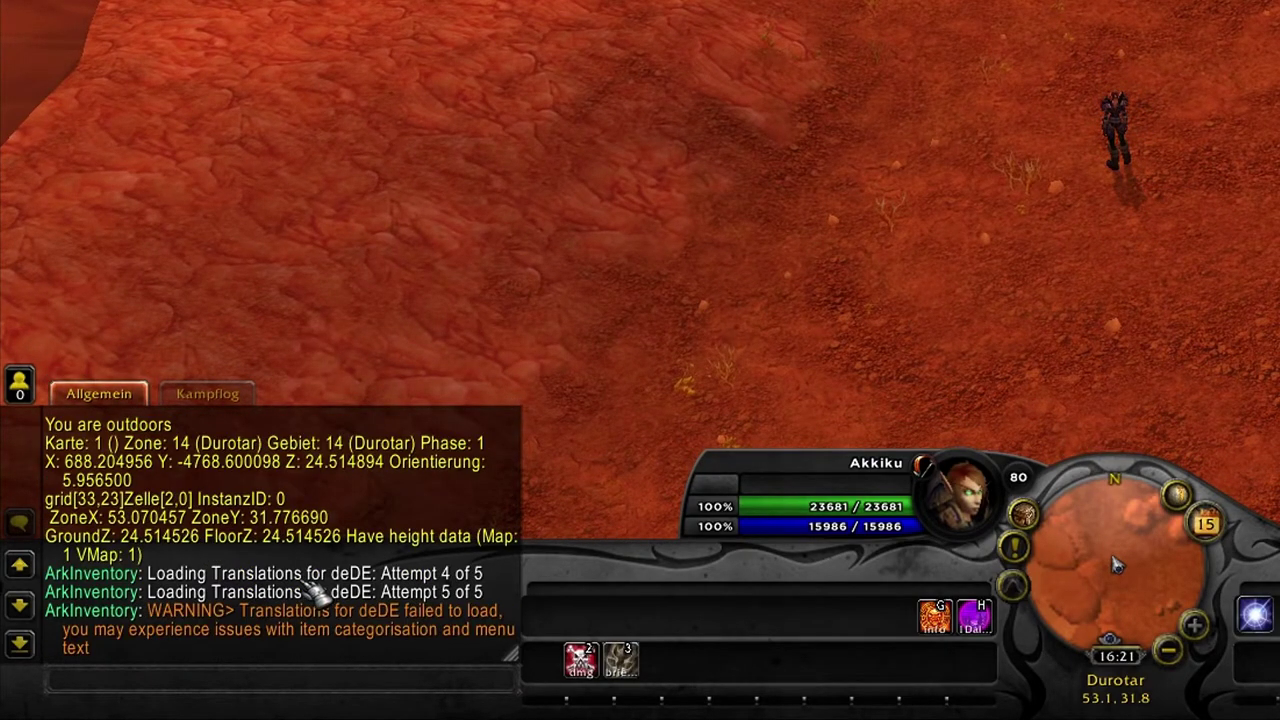
pyautogui.press('w')
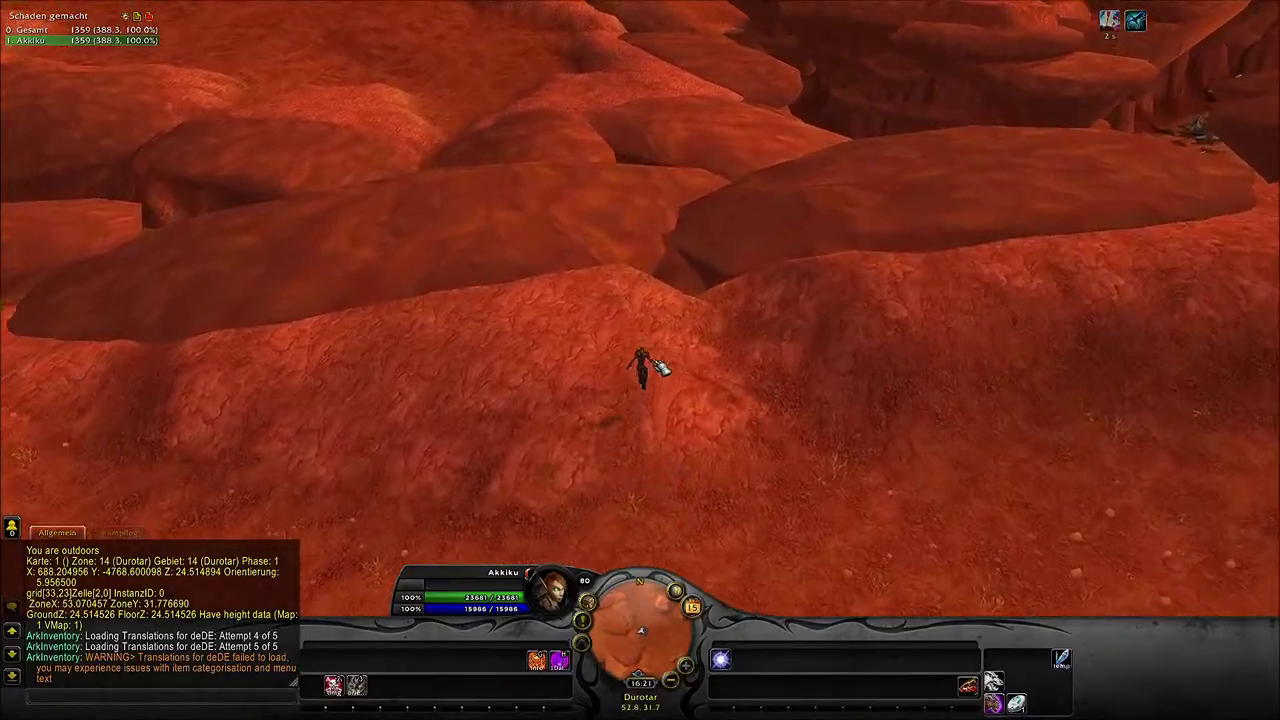
pyautogui.moveTo(653, 360); pyautogui.dragTo(646, 352)
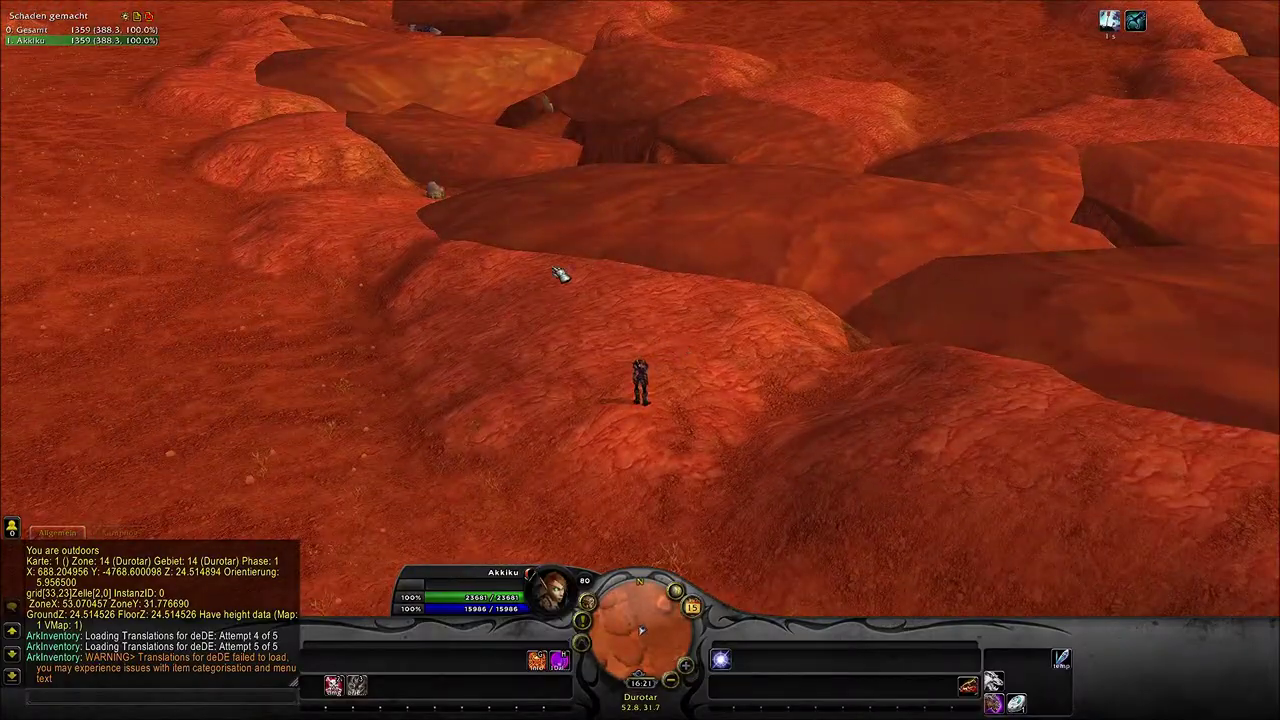
pyautogui.press('w')
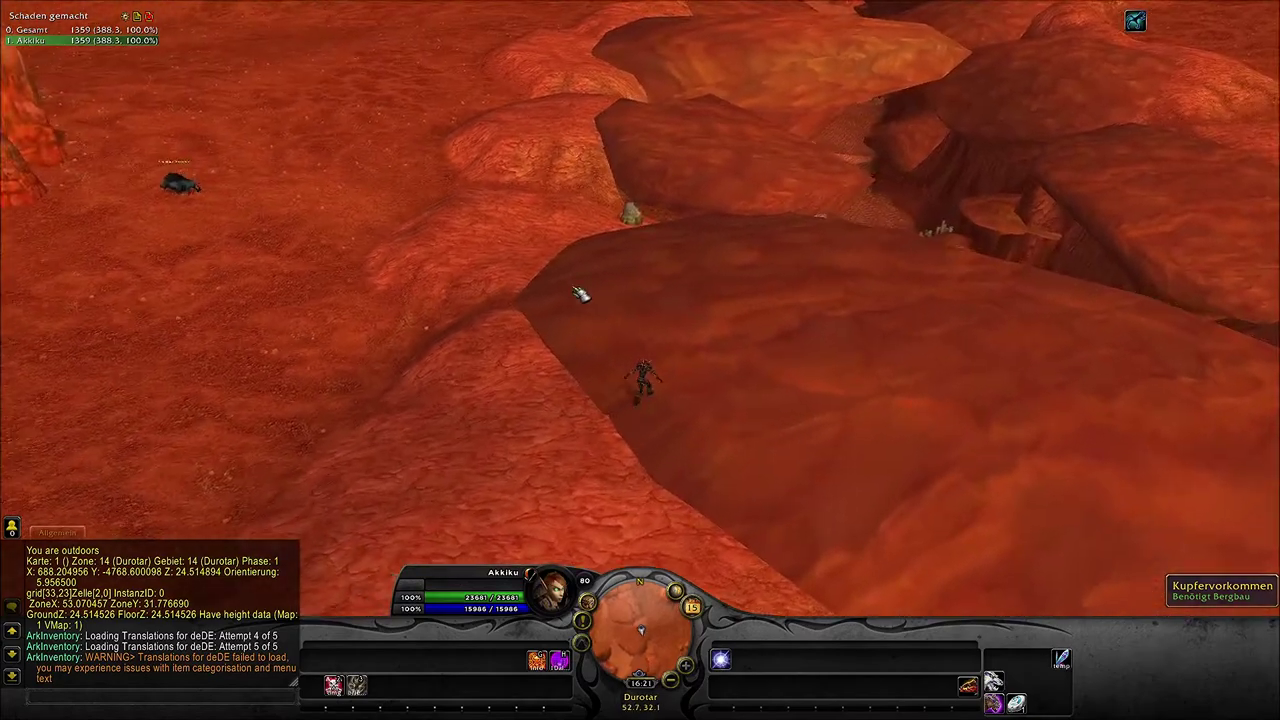
pyautogui.rightClick(718, 351)
pyautogui.rightClick(664, 378)
pyautogui.press('w')
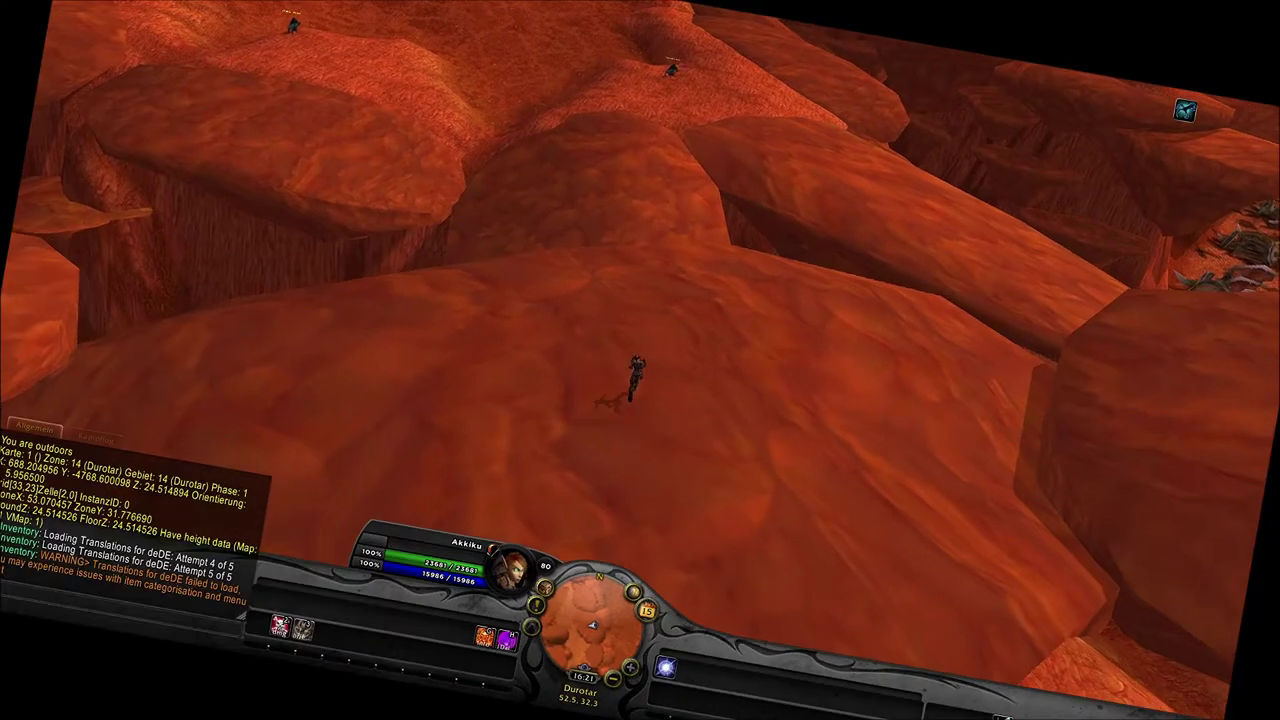
# Summon the purple wind rider on the cliff top, fly across the Durotar canyon, and land and dismount
pyautogui.press('w')
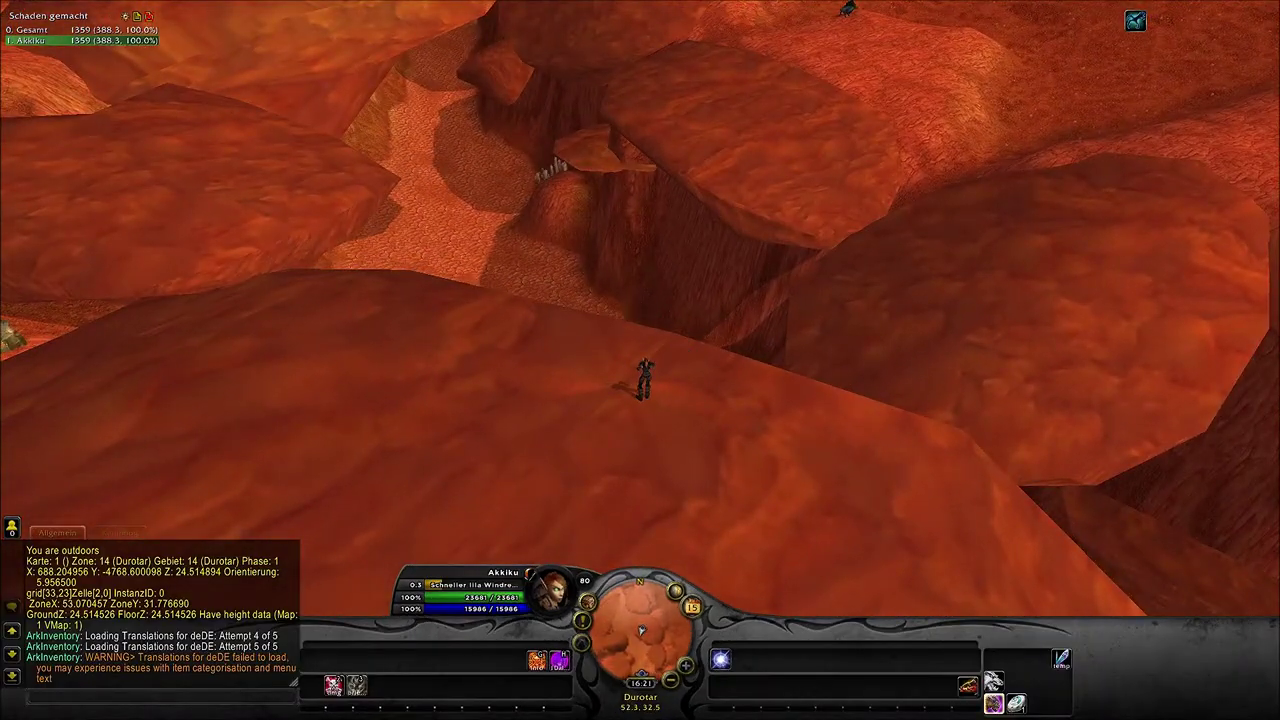
pyautogui.moveTo(764, 383); pyautogui.dragTo(860, 350)
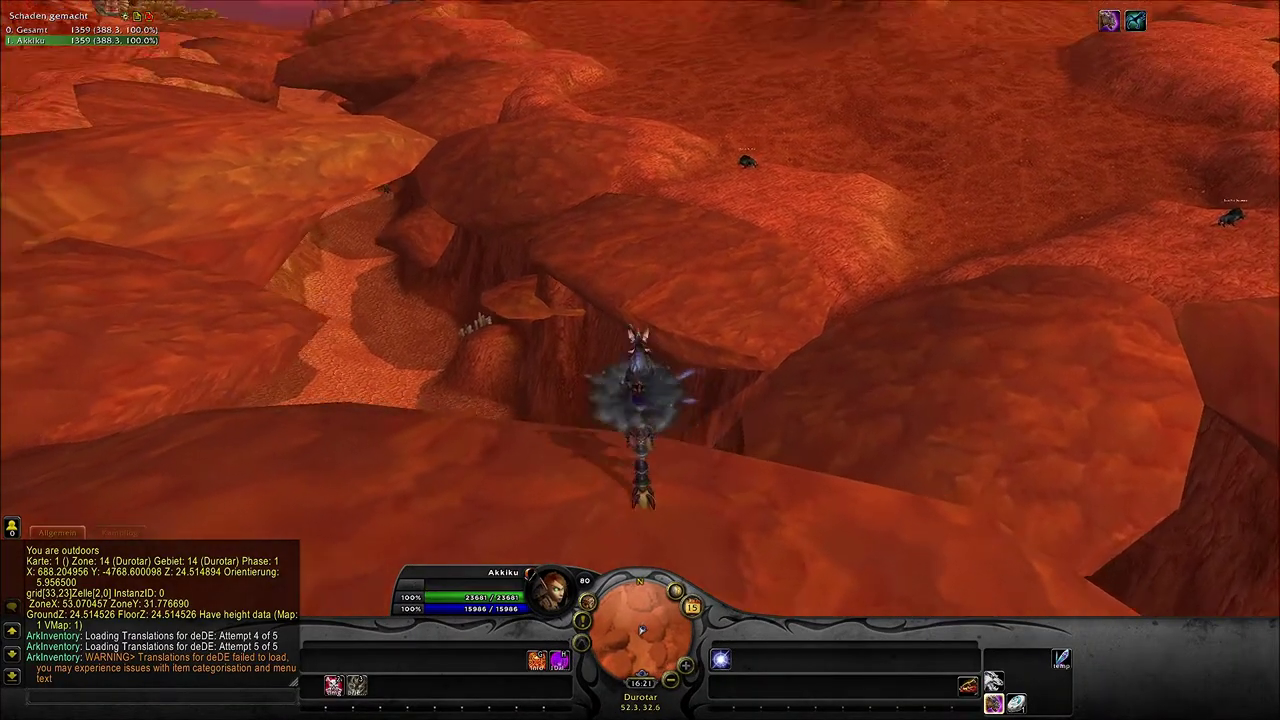
pyautogui.press('w')
pyautogui.moveTo(704, 368)
pyautogui.mouseDown()
pyautogui.moveTo(724, 398)
pyautogui.moveTo(726, 386)
pyautogui.moveTo(663, 394)
pyautogui.moveTo(682, 365)
pyautogui.mouseUp()
pyautogui.press('x')
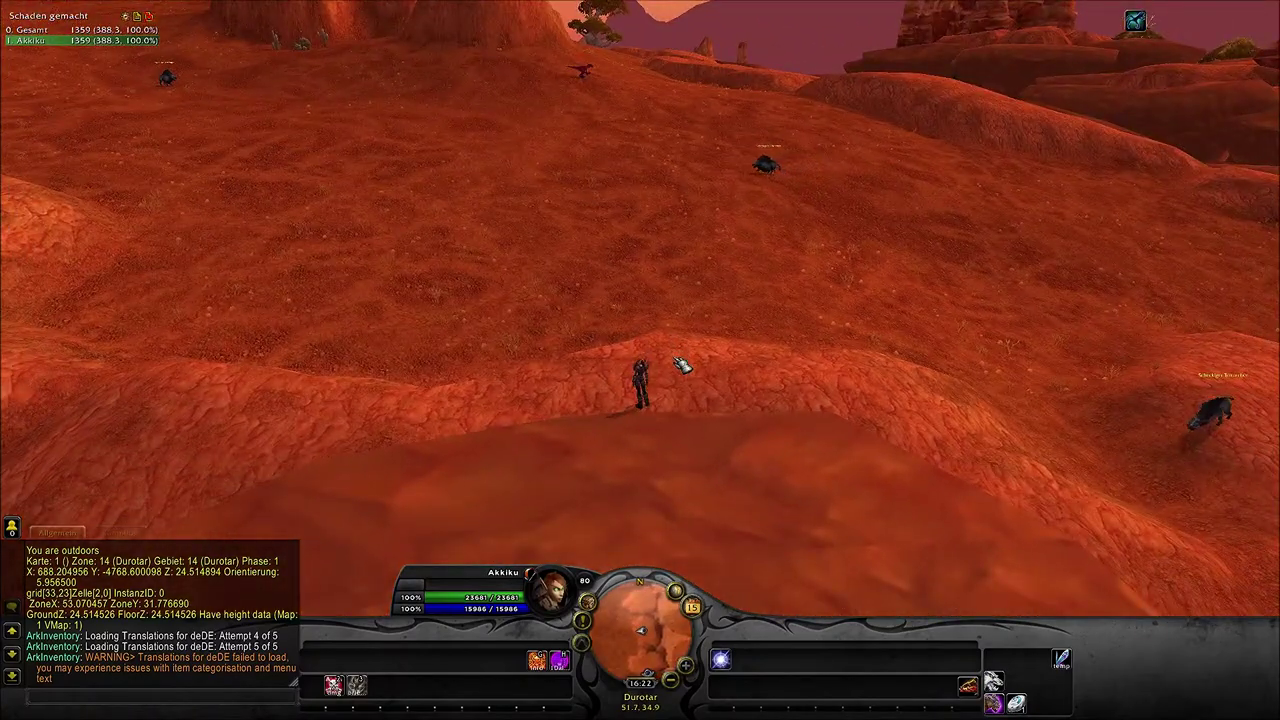